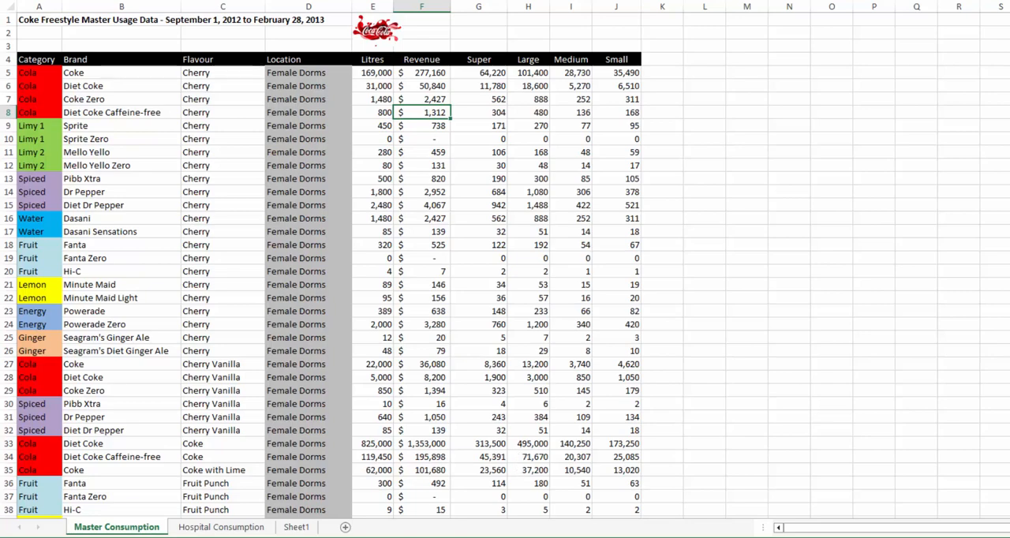
# Switch from the workbook to Outlook on the web, go from there to the Power BI service and start a new report.
pyautogui.moveTo(503, 537)
pyautogui.click(503, 517)
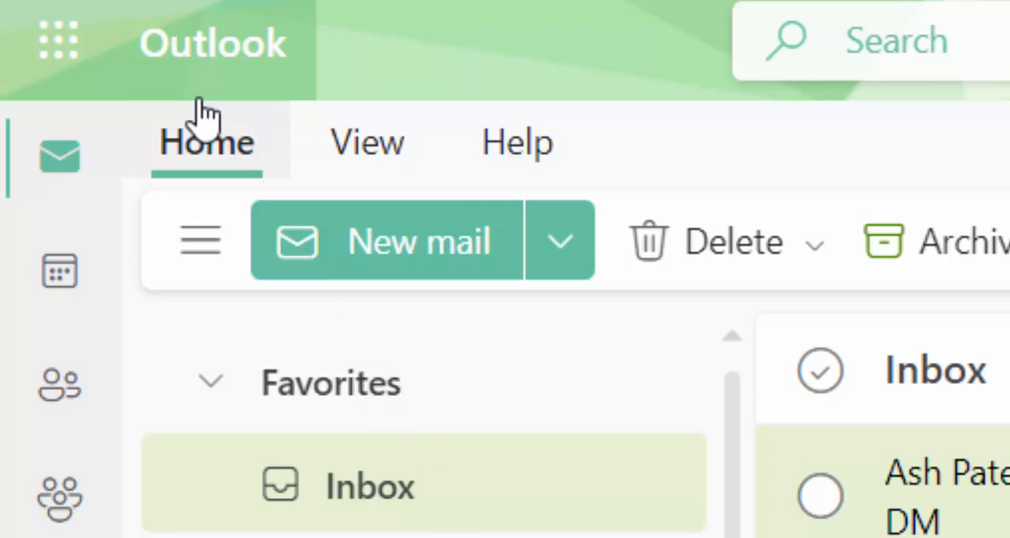
pyautogui.click(59, 76)
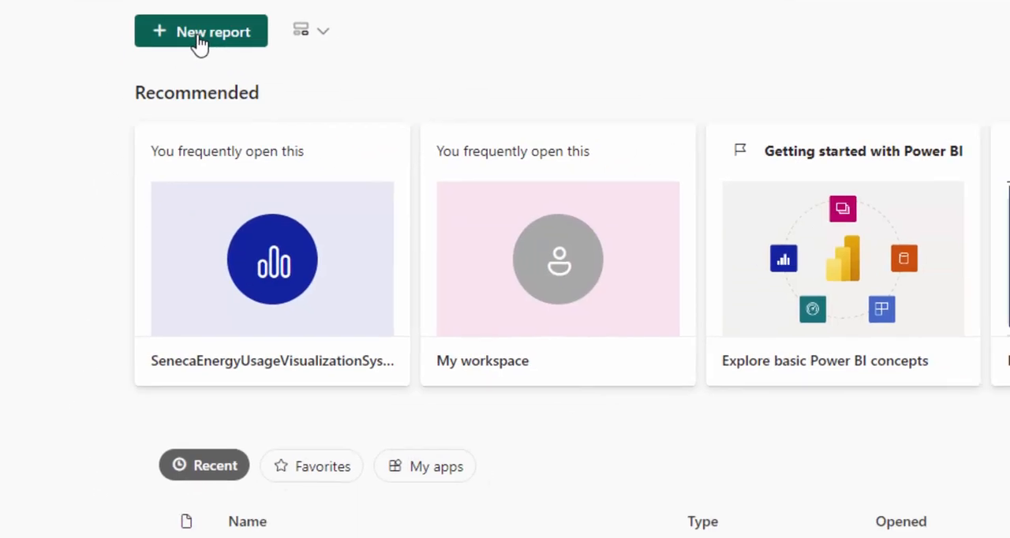
pyautogui.click(289, 92)
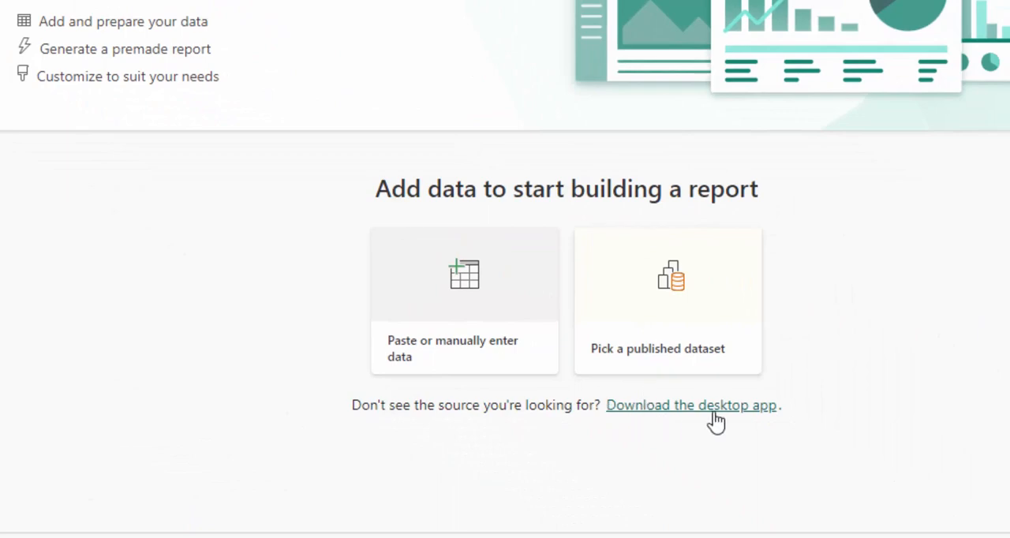
# Follow the desktop app download link to the Microsoft Store and get Power BI Desktop.
pyautogui.click(669, 406)
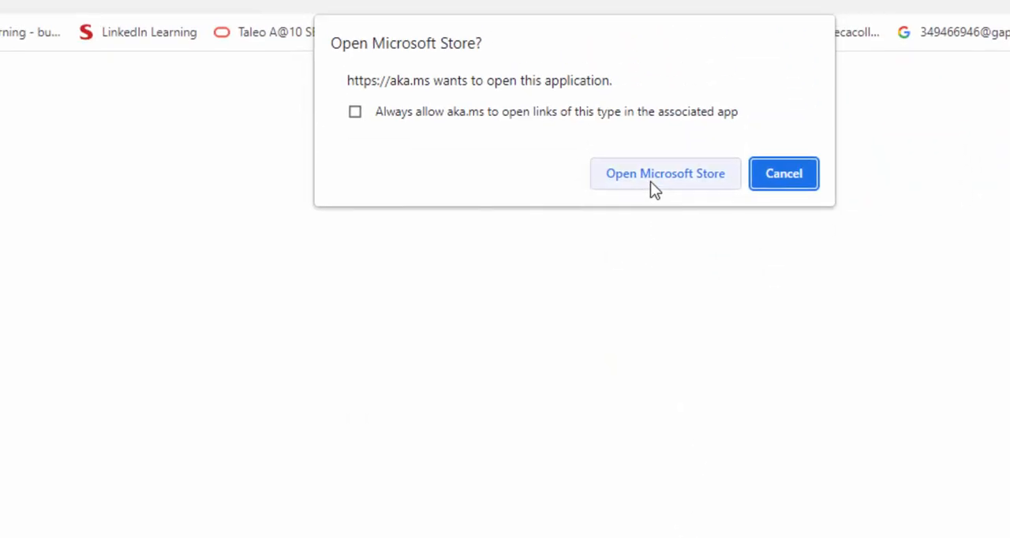
pyautogui.click(650, 189)
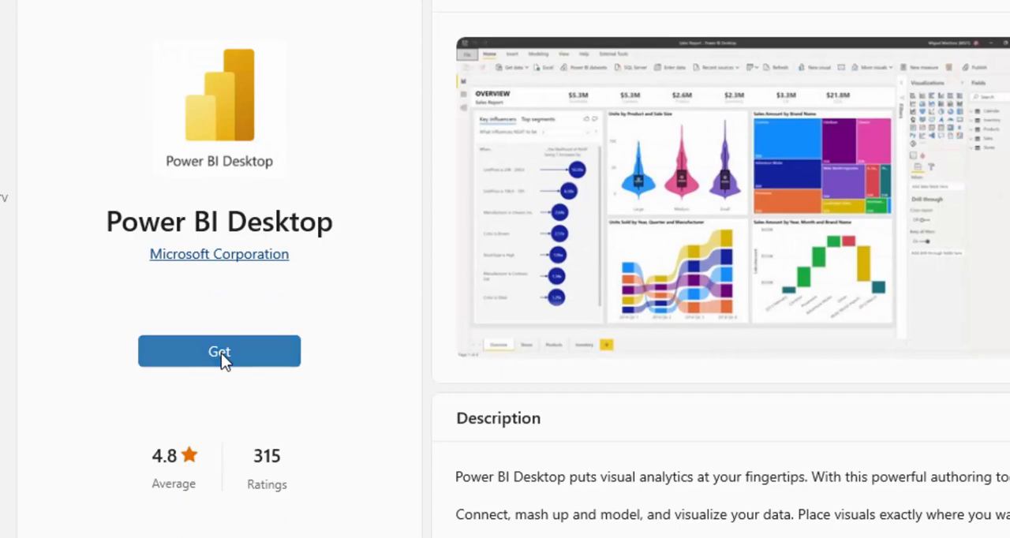
pyautogui.click(219, 351)
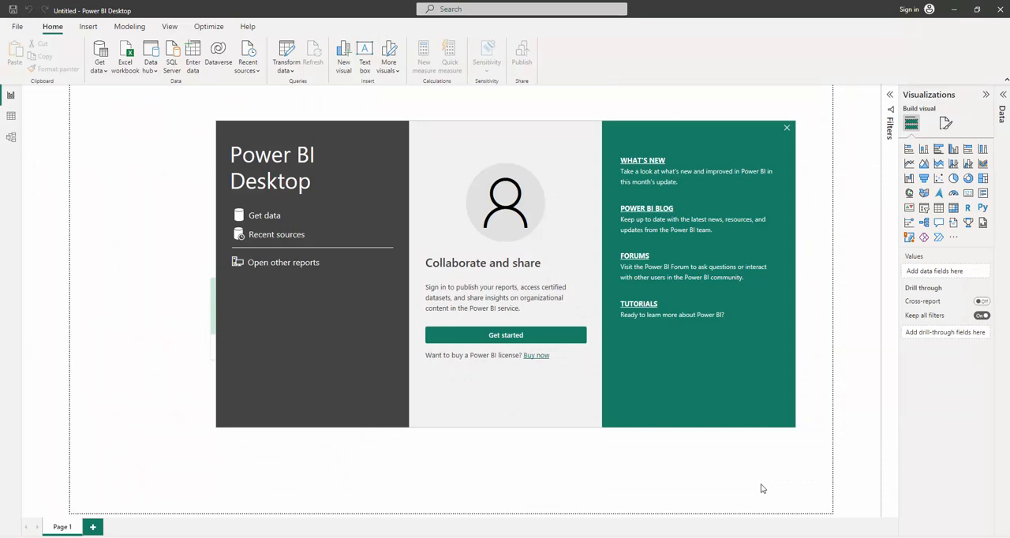
# Dismiss the Power BI Desktop start screen and import the CokeFreestyleConsumption Excel workbook from Downloads.
pyautogui.click(788, 128)
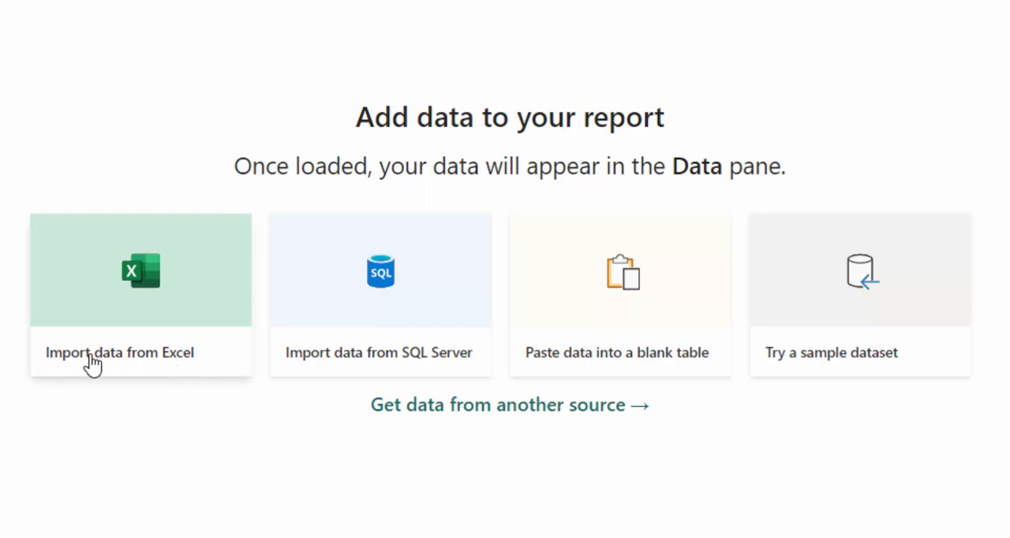
pyautogui.click(140, 363)
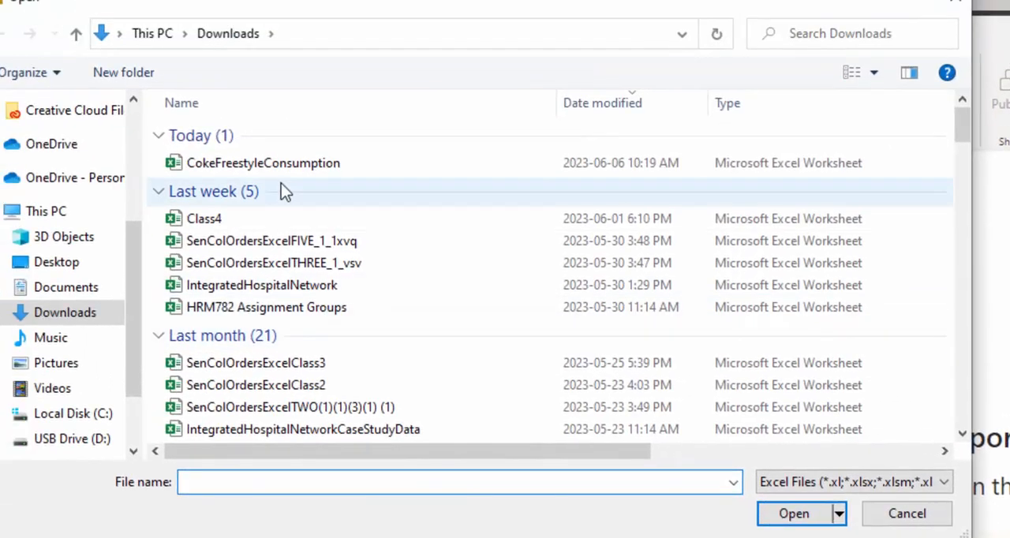
pyautogui.click(143, 44)
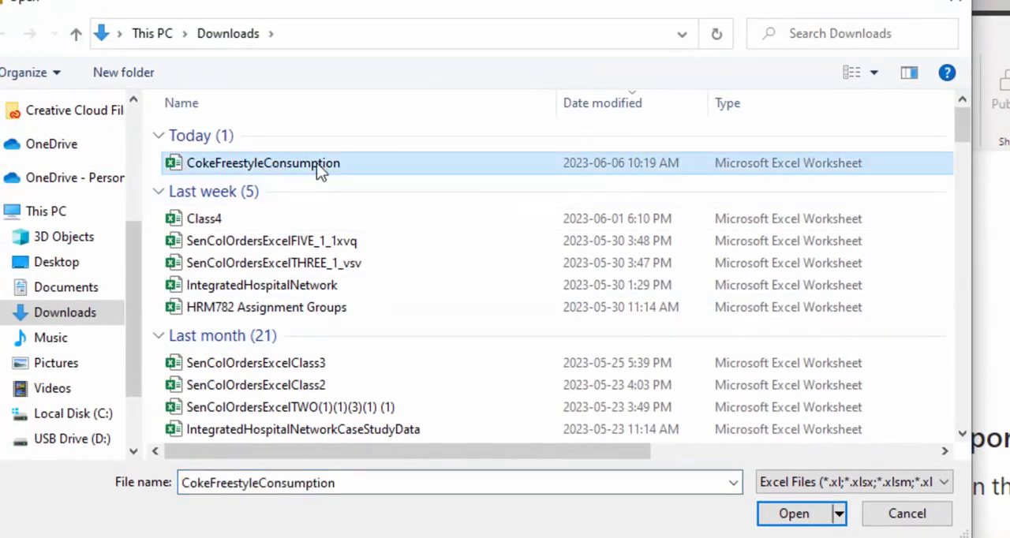
pyautogui.click(785, 513)
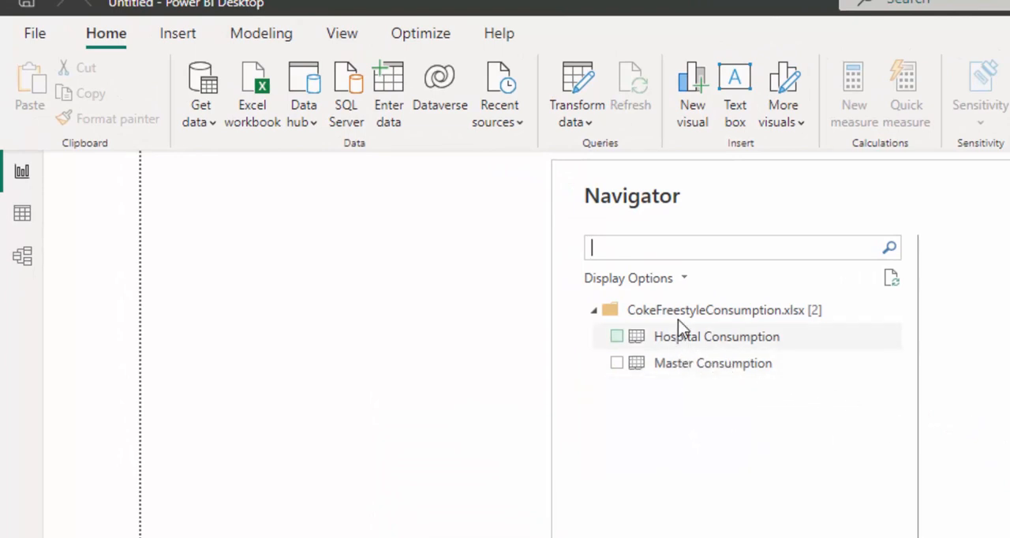
# Preview the Hospital Consumption and Master Consumption sheets, and load only Hospital Consumption into the report.
pyautogui.click(617, 337)
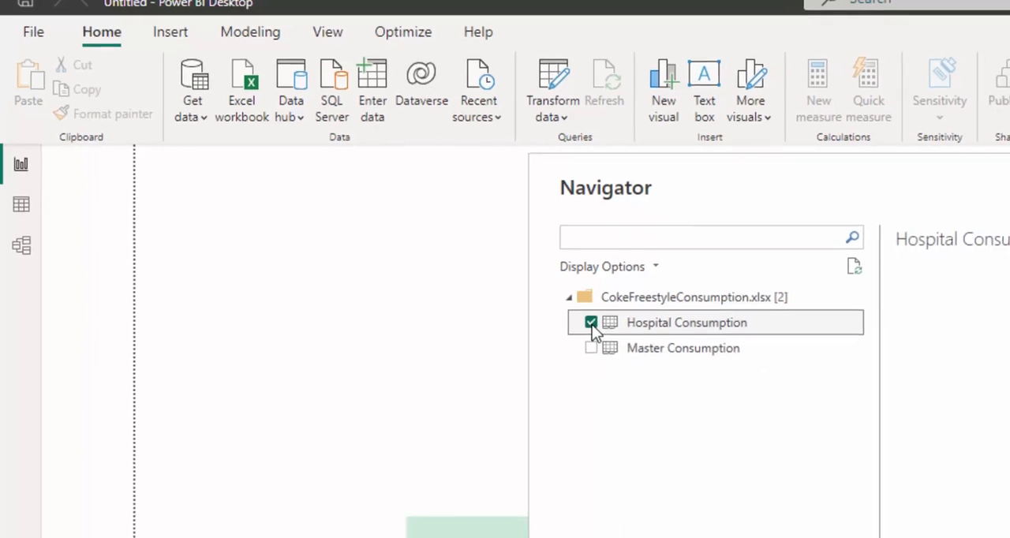
pyautogui.click(424, 232)
pyautogui.click(424, 250)
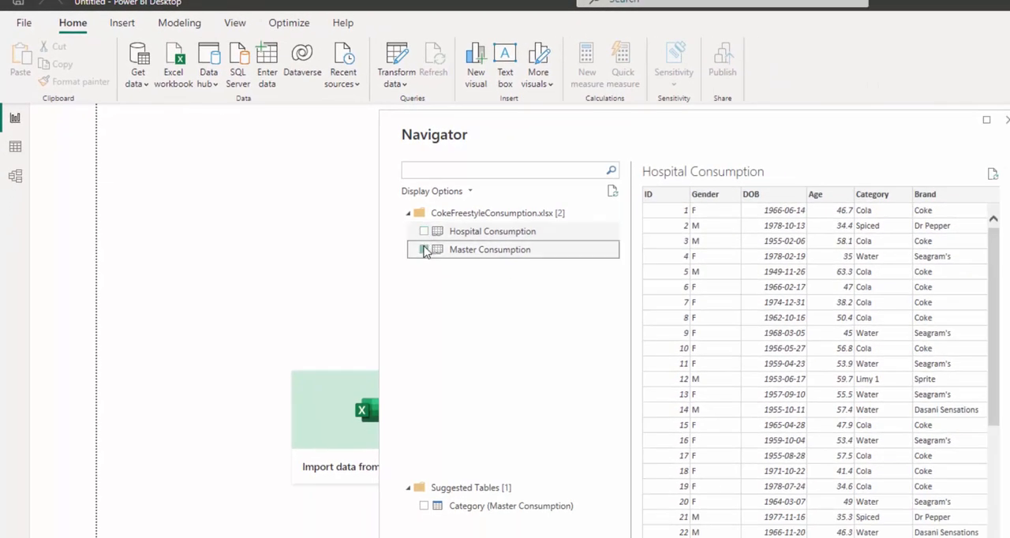
pyautogui.click(423, 249)
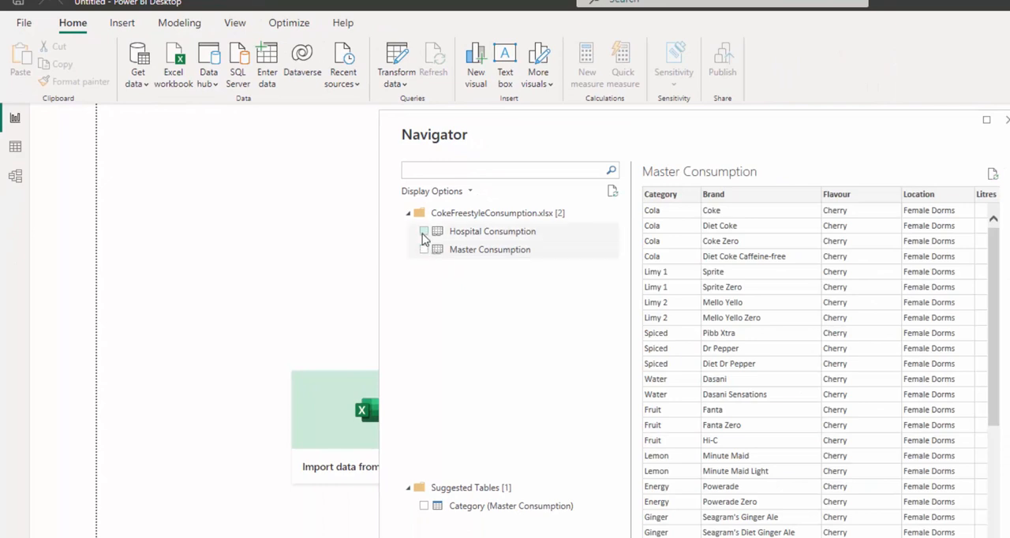
pyautogui.click(423, 231)
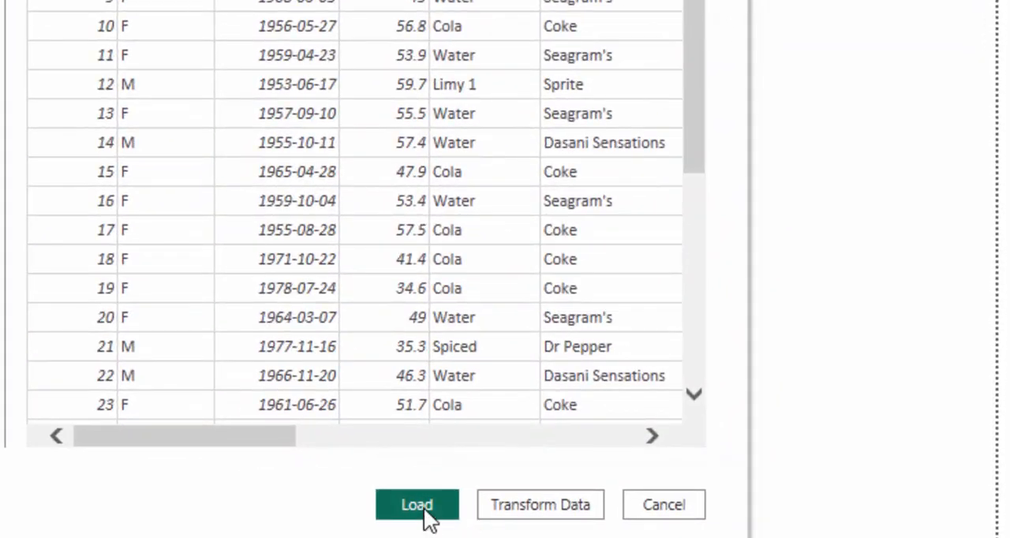
pyautogui.click(652, 518)
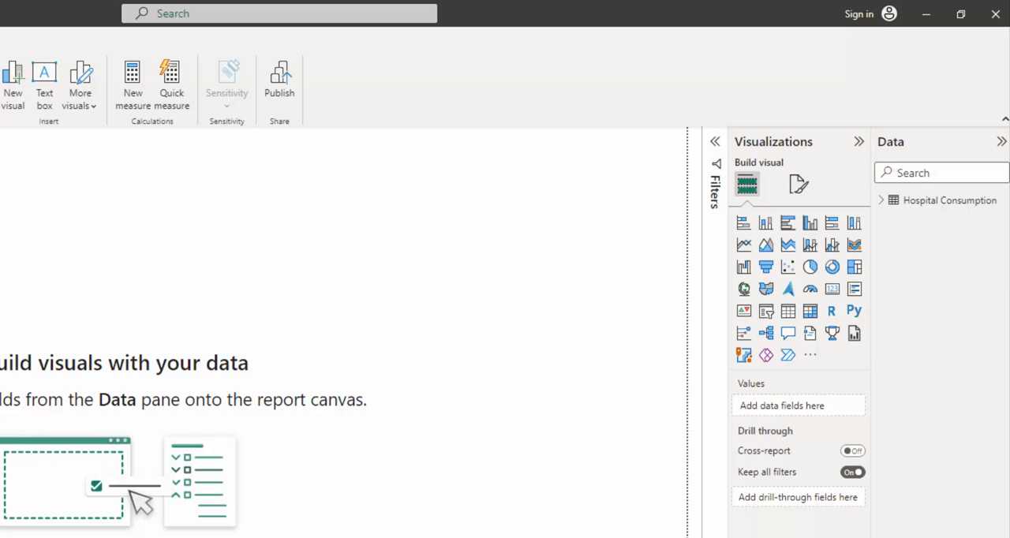
# Examine the fields of the Hospital Consumption table, including the hierarchy under Date.
pyautogui.click(882, 202)
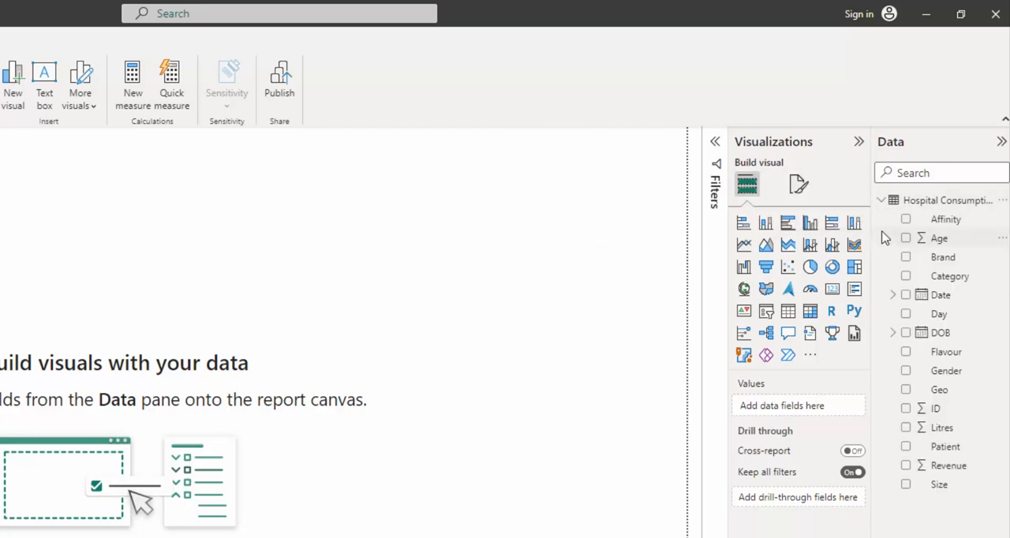
pyautogui.click(882, 202)
pyautogui.click(882, 202)
pyautogui.click(894, 296)
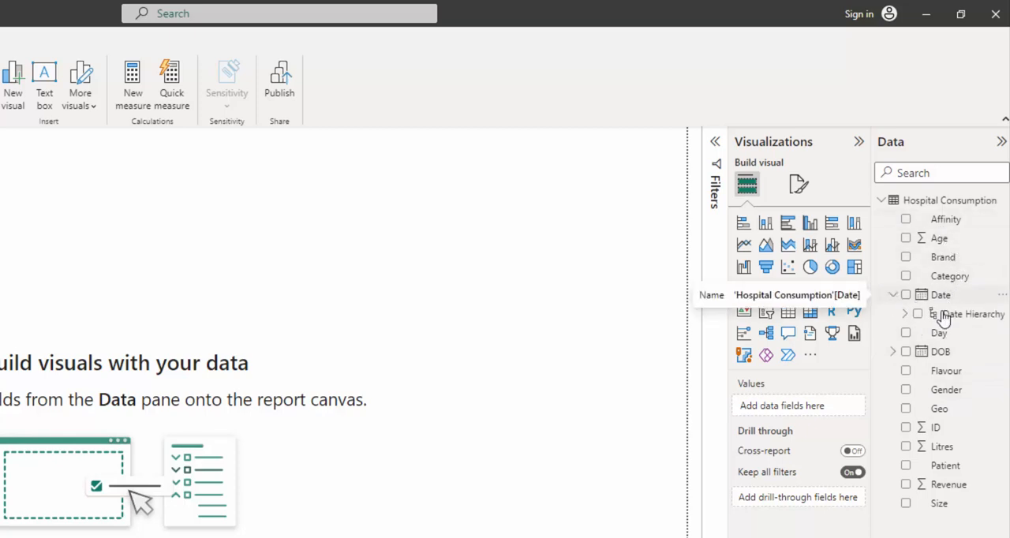
pyautogui.click(891, 296)
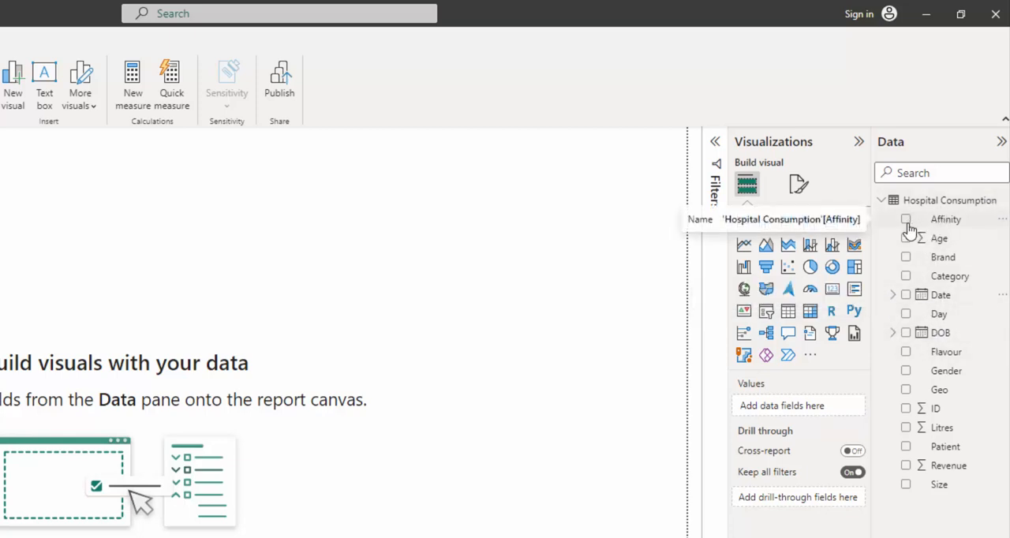
# Create a table visual from the Brand and Litres fields of Hospital Consumption.
pyautogui.click(906, 259)
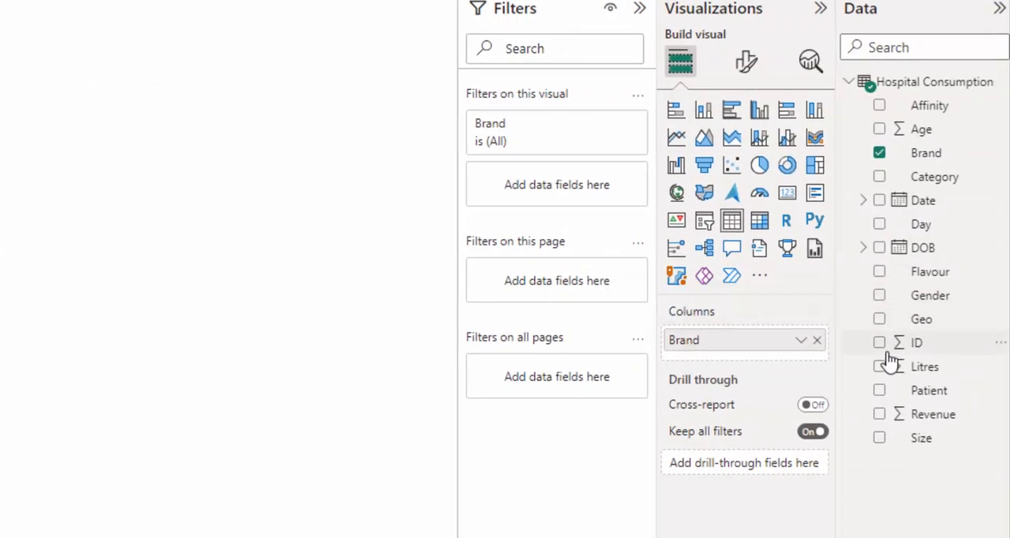
pyautogui.click(880, 367)
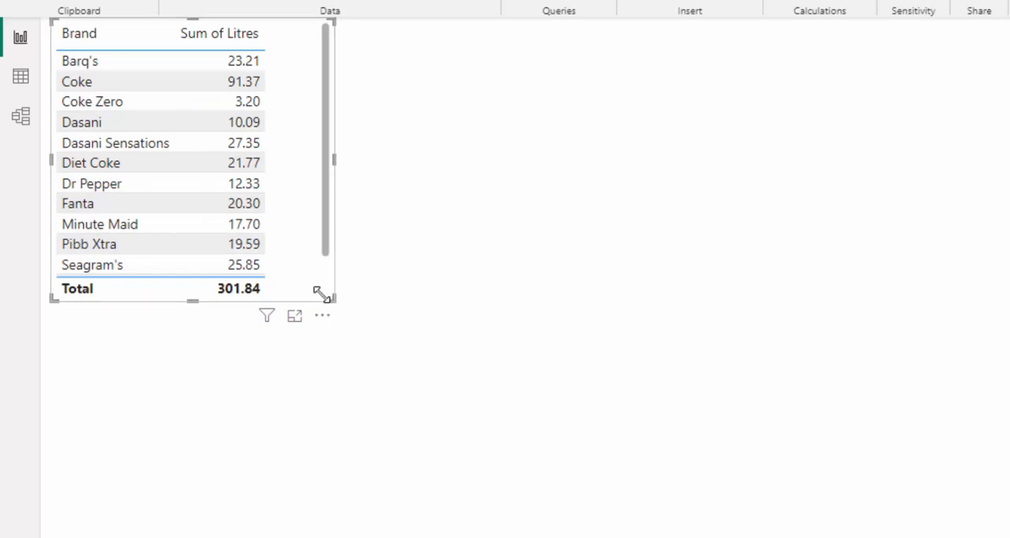
# Try the Brand and Litres visual as a clustered bar, stacked column, stacked bar, pie, donut, treemap and multi-row card.
pyautogui.moveTo(268, 310)
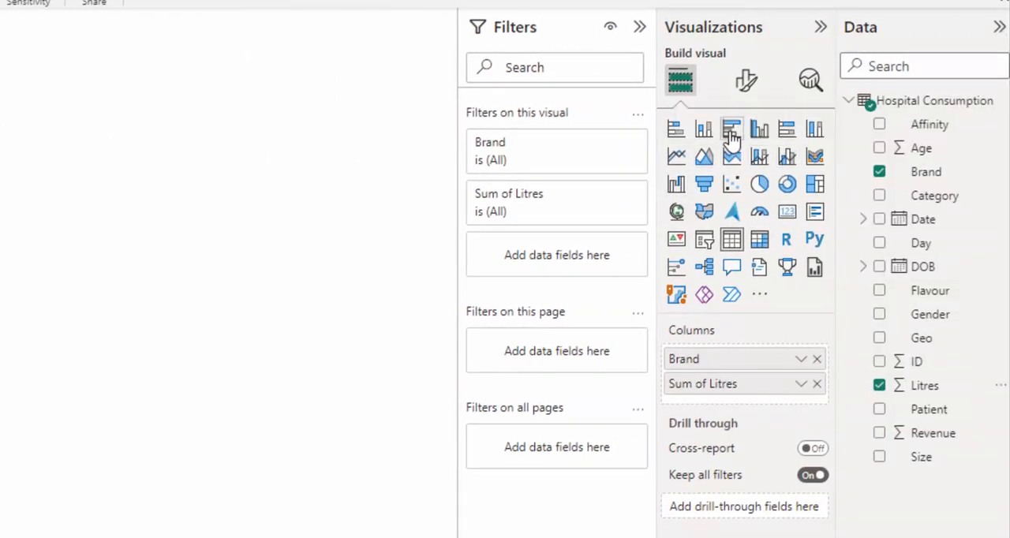
pyautogui.click(732, 132)
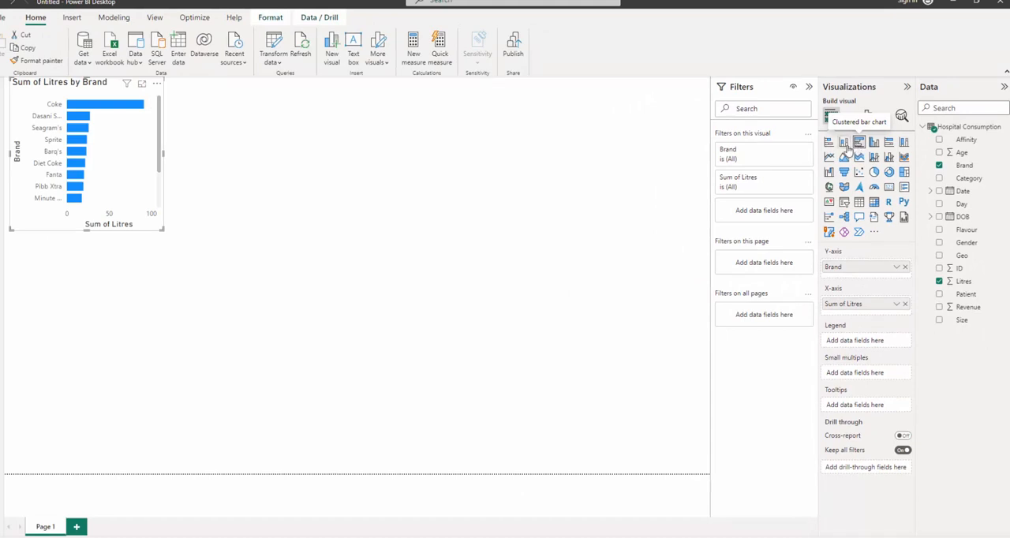
pyautogui.click(844, 143)
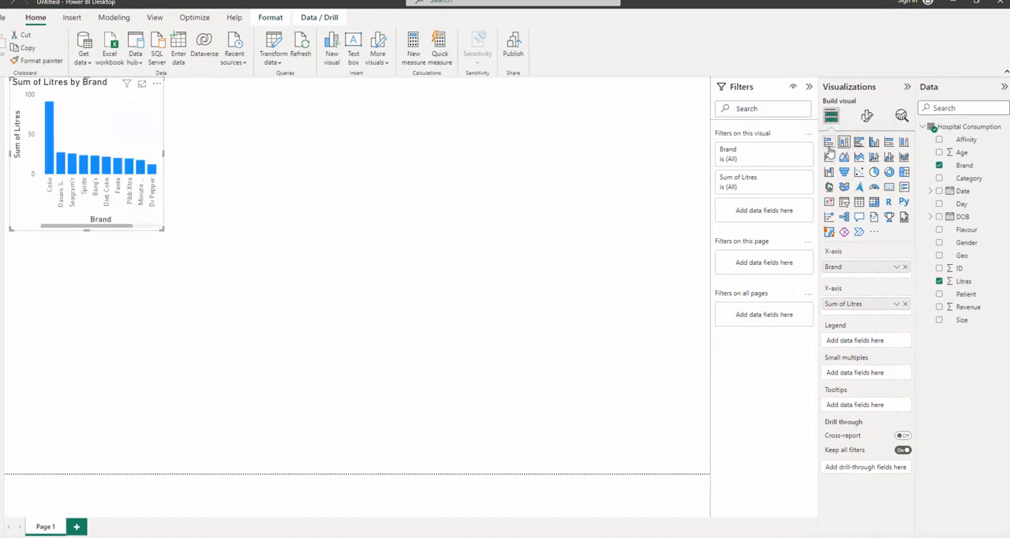
pyautogui.click(828, 143)
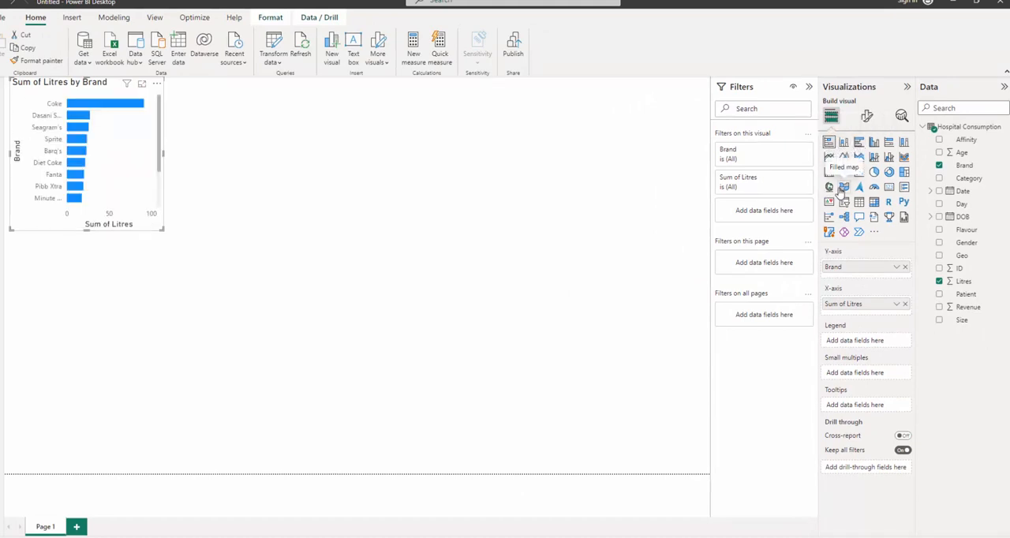
pyautogui.click(874, 173)
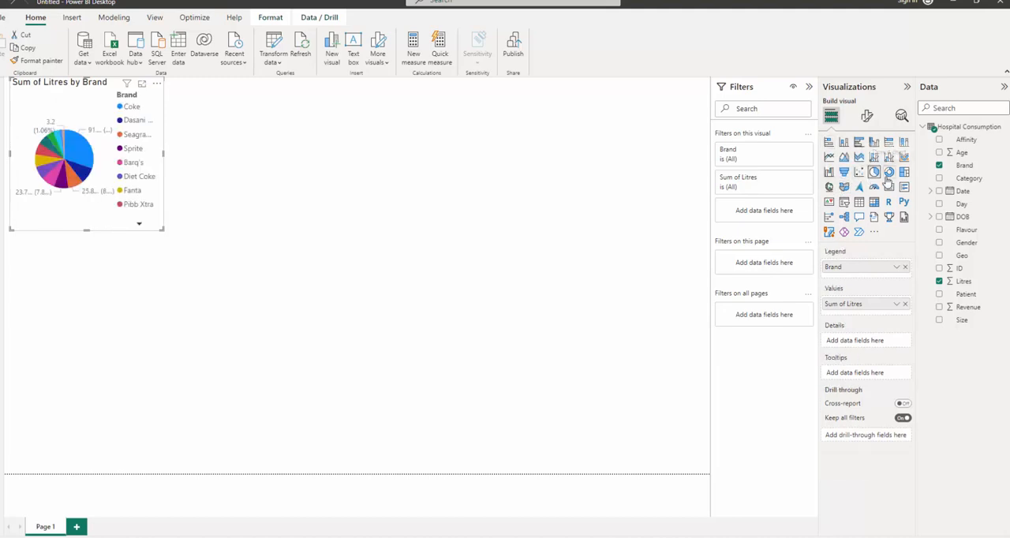
pyautogui.click(889, 172)
pyautogui.click(904, 172)
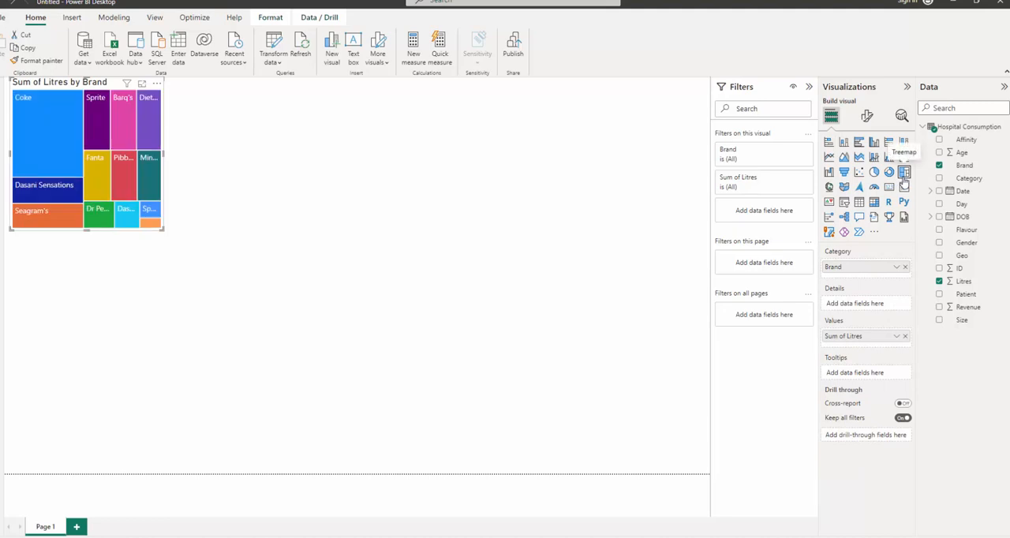
pyautogui.click(904, 188)
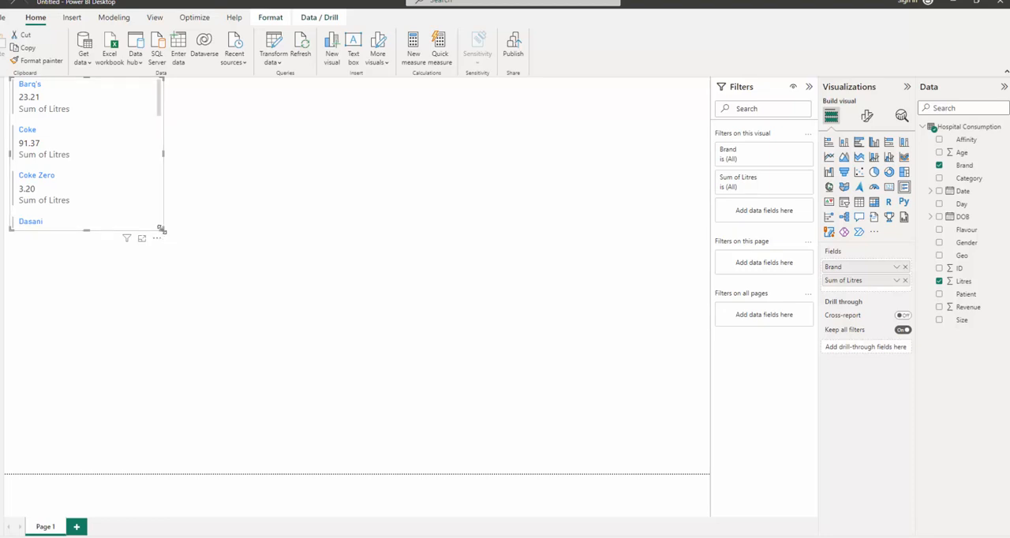
# Resize the multi-row card slightly and try the visual as a line, 100% stacked bar and 100% stacked column chart.
pyautogui.moveTo(163, 229)
pyautogui.mouseDown()
pyautogui.moveTo(179, 277)
pyautogui.moveTo(171, 459)
pyautogui.moveTo(169, 226)
pyautogui.mouseUp()
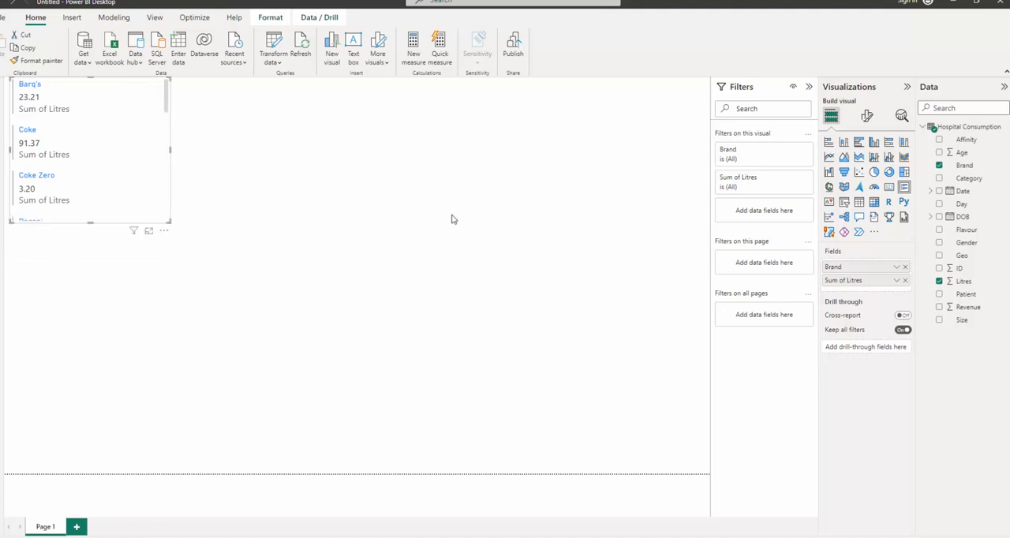
pyautogui.click(828, 158)
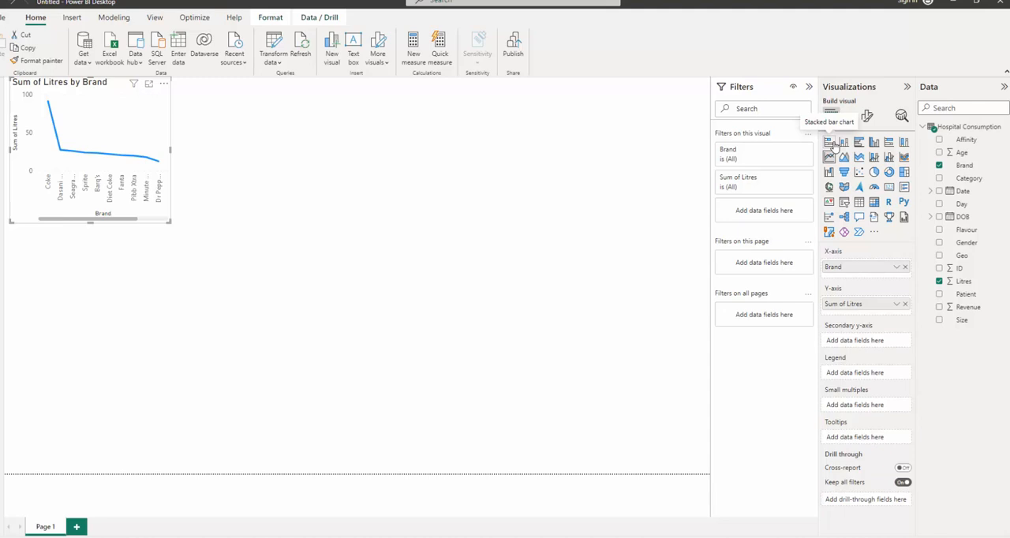
pyautogui.click(888, 142)
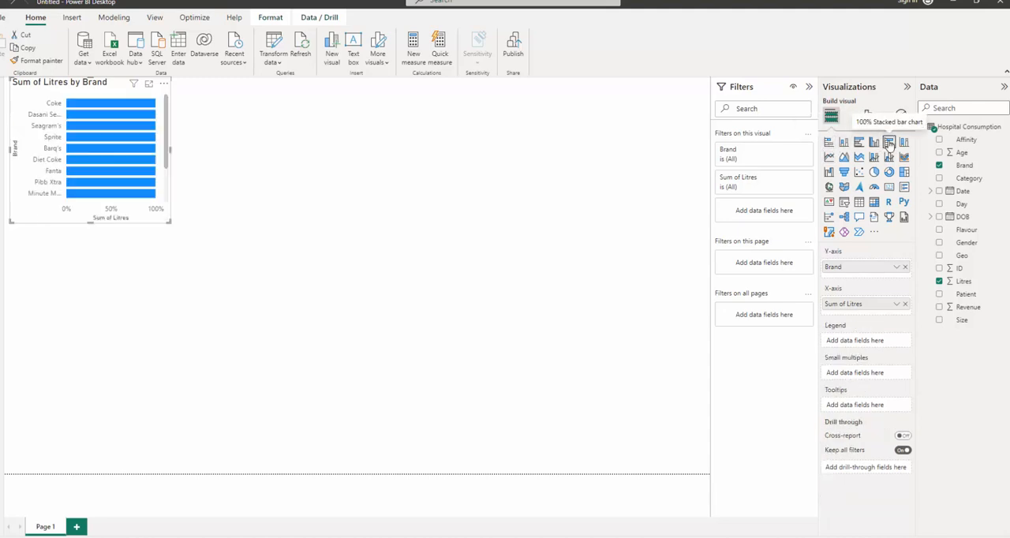
pyautogui.click(904, 143)
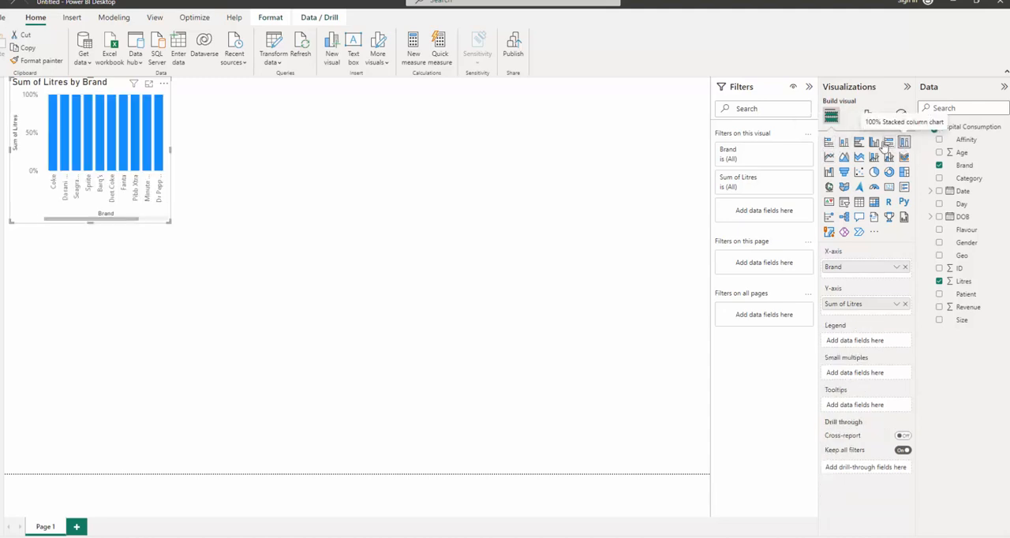
# Convert the Brand and Litres visual to a clustered bar chart and extend its height to fit all brands.
pyautogui.click(860, 143)
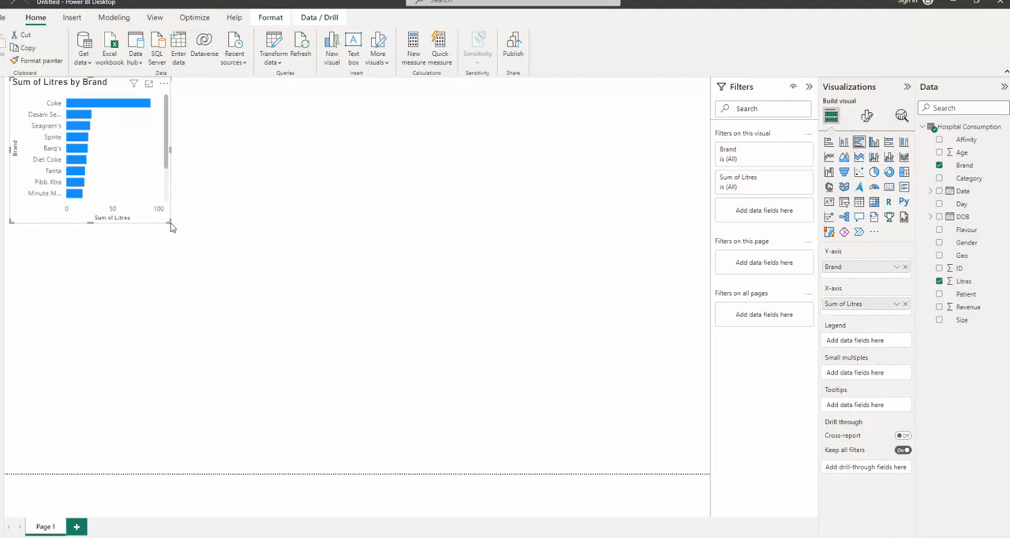
pyautogui.moveTo(168, 222); pyautogui.dragTo(167, 311)
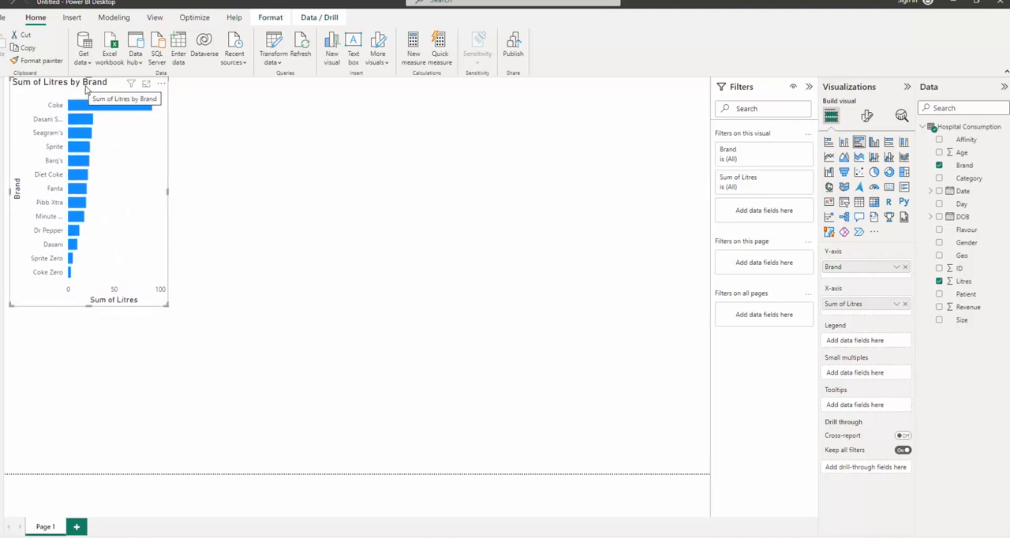
# Create a new table visual from the Category and Gender fields, with Category placed ahead of Gender.
pyautogui.click(244, 188)
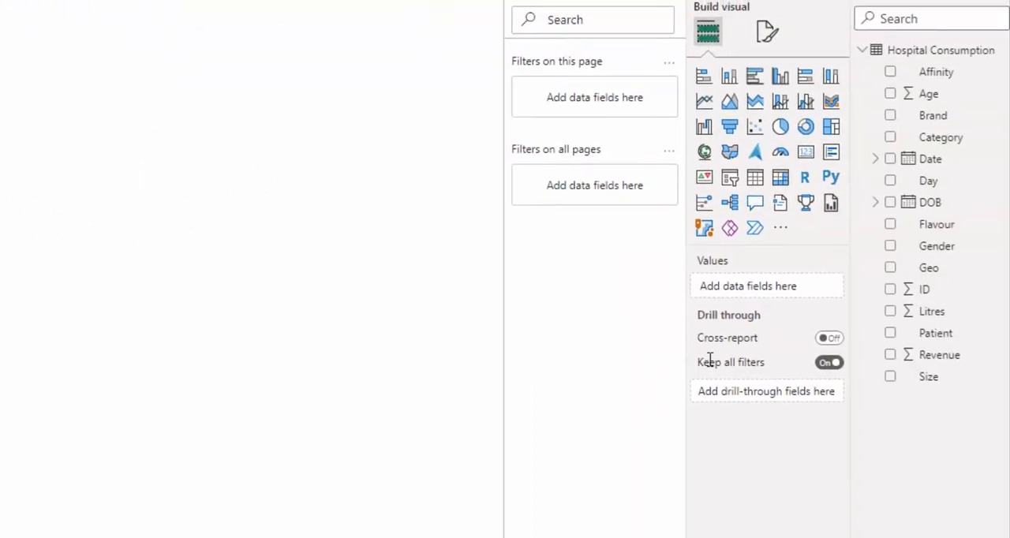
pyautogui.click(891, 247)
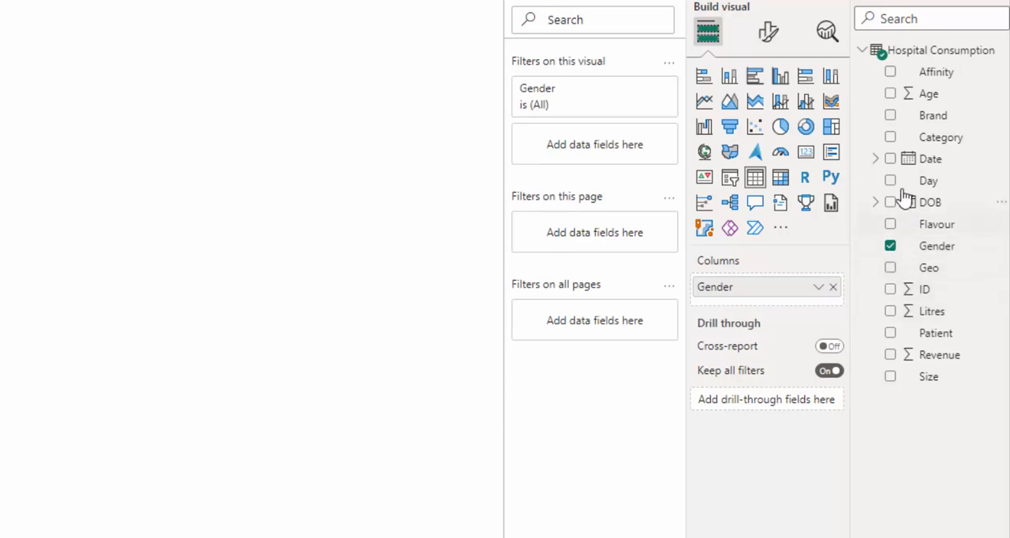
pyautogui.click(891, 140)
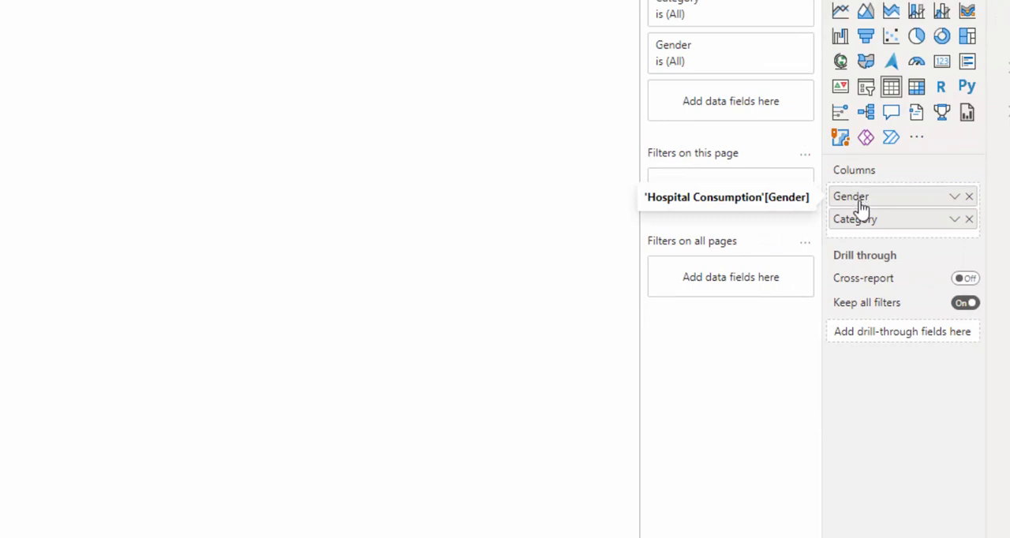
pyautogui.moveTo(862, 207); pyautogui.dragTo(863, 239)
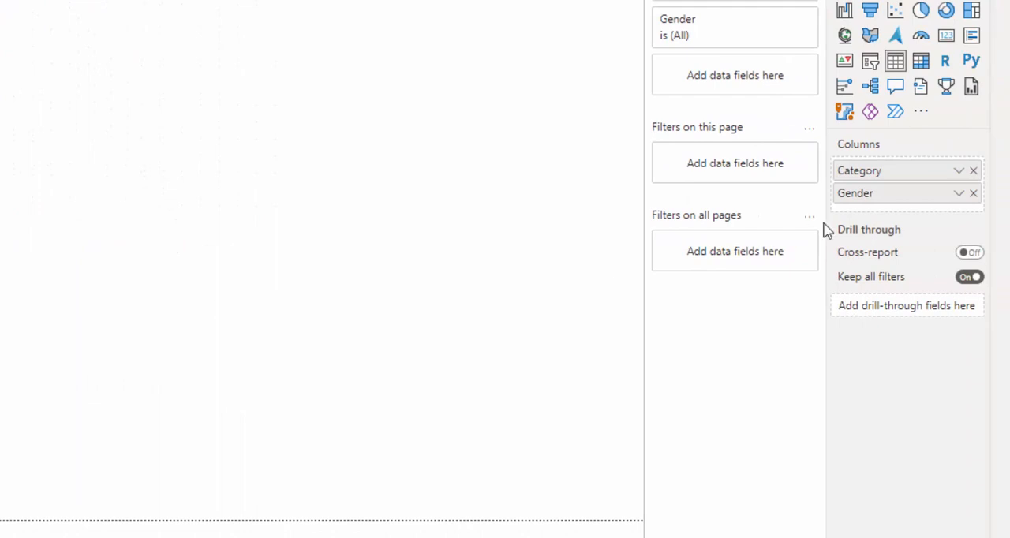
# Add Litres to the Category and Gender table and look through its summarization and show-value options, keeping Sum.
pyautogui.click(959, 175)
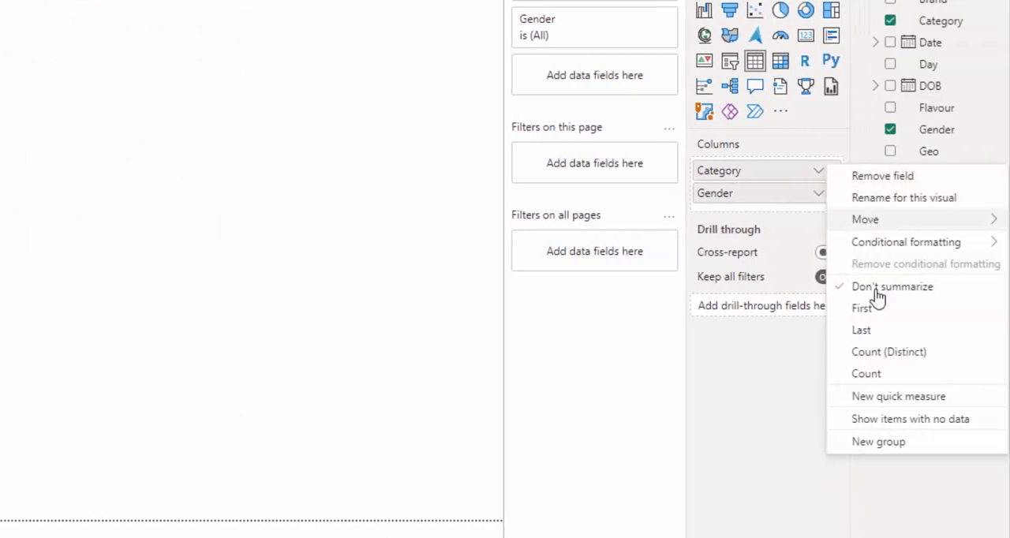
pyautogui.click(746, 401)
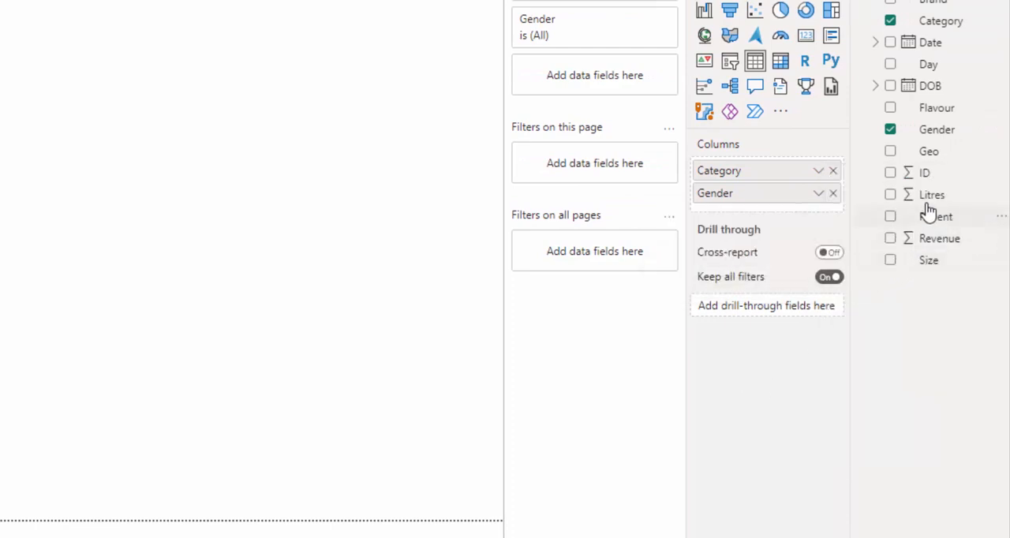
pyautogui.click(891, 195)
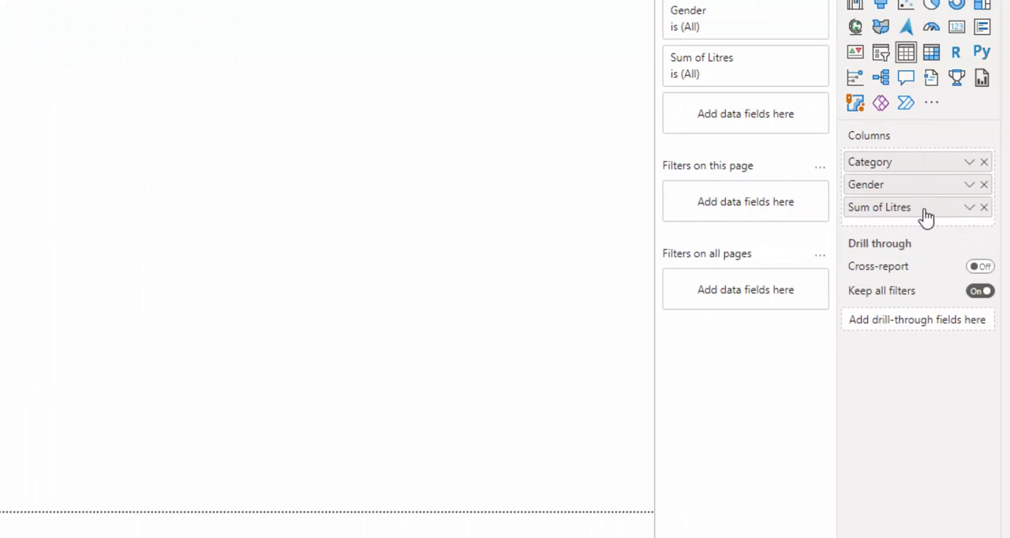
pyautogui.click(969, 208)
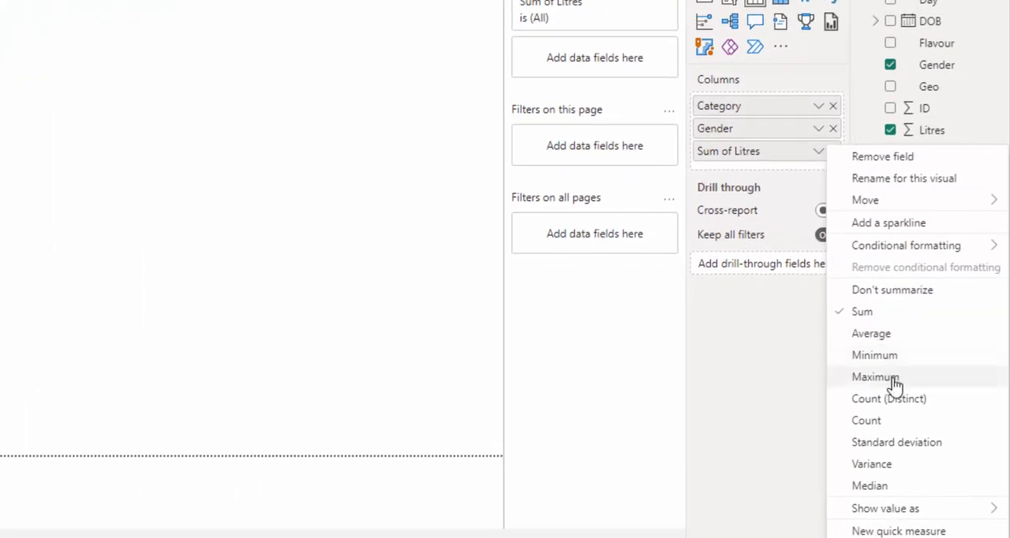
pyautogui.moveTo(909, 513)
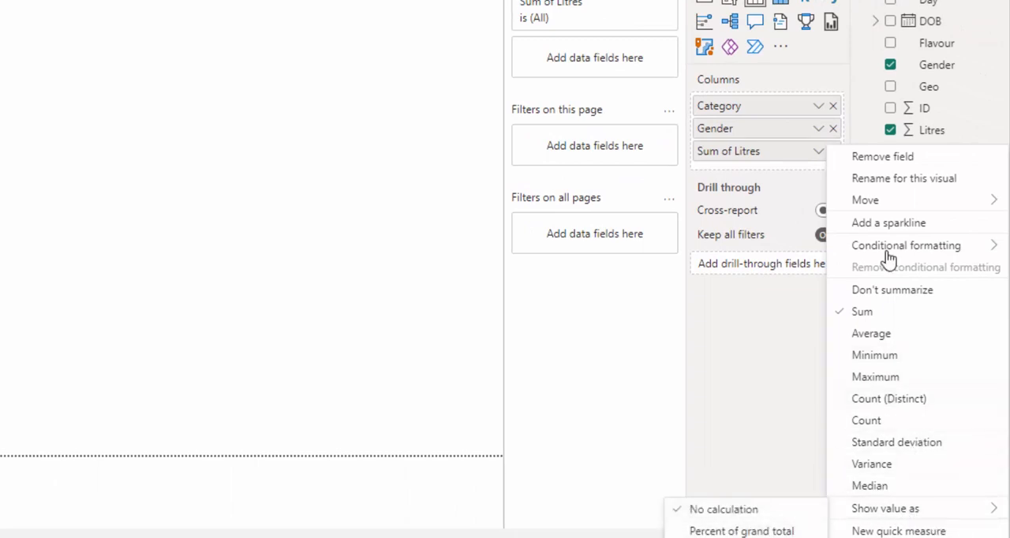
pyautogui.click(751, 336)
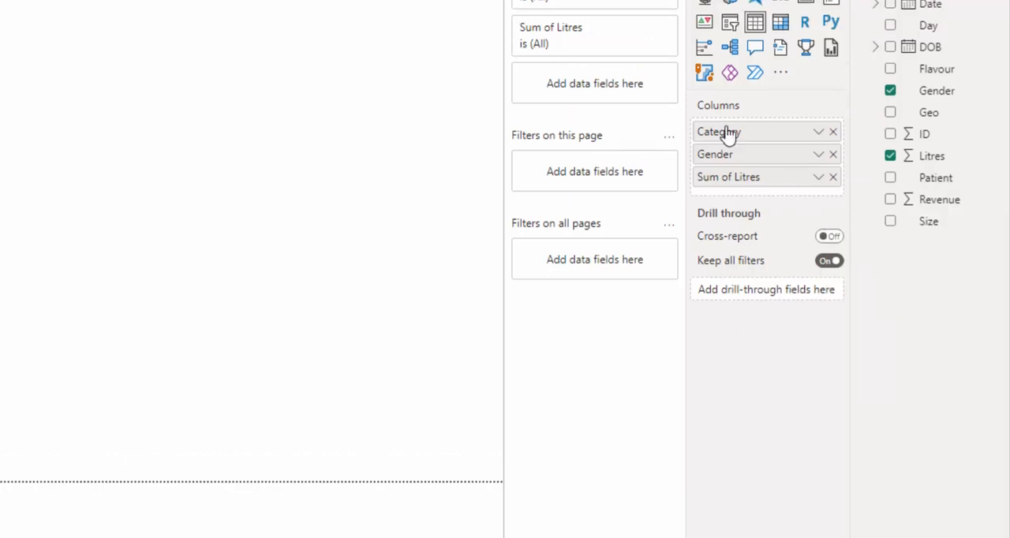
# Convert the Litres by Category and Gender table to a pie chart and widen it.
pyautogui.click(779, 140)
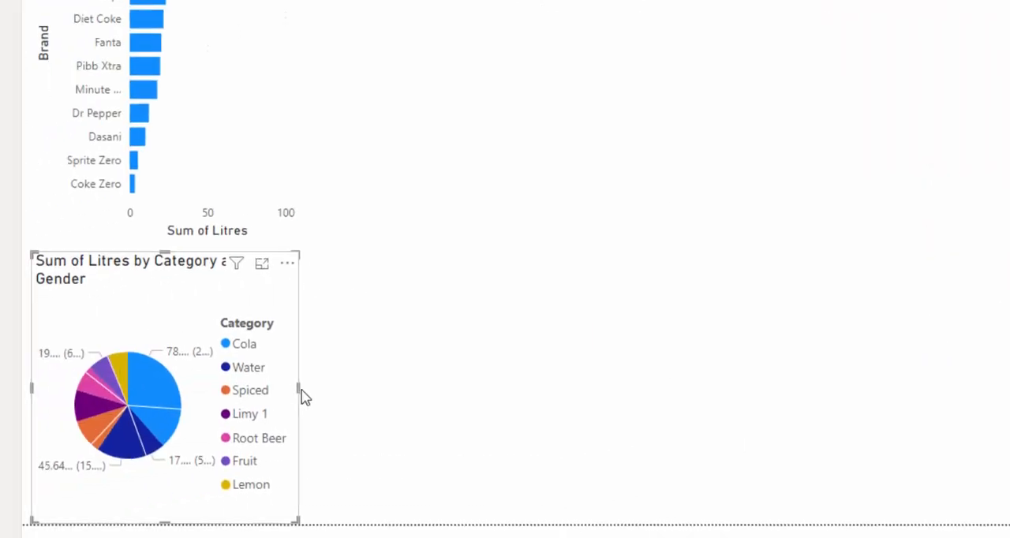
pyautogui.moveTo(305, 388); pyautogui.dragTo(423, 408)
pyautogui.click(464, 414)
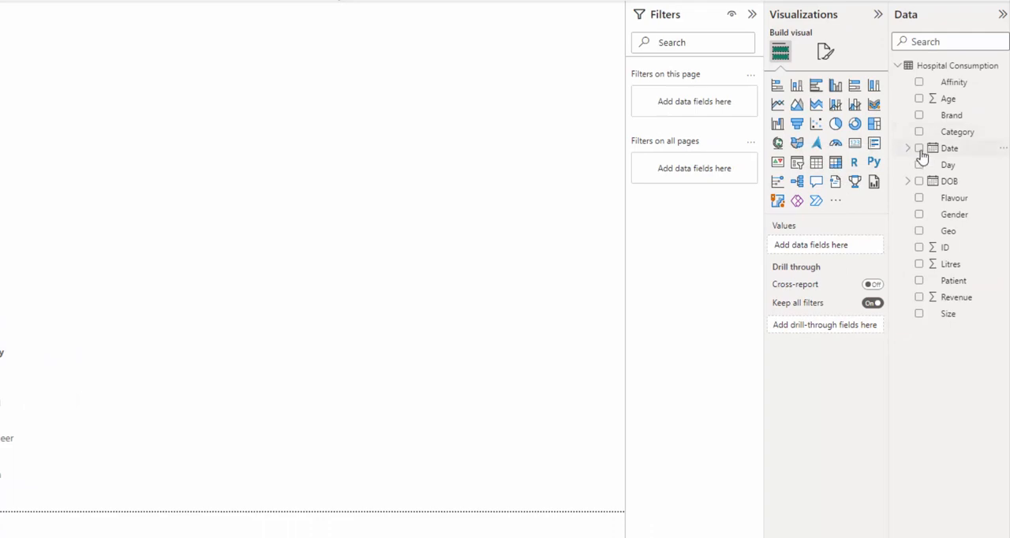
# Create a new visual from the DOB field and strip out Quarter, Month and Day so only Year remains.
pyautogui.click(919, 182)
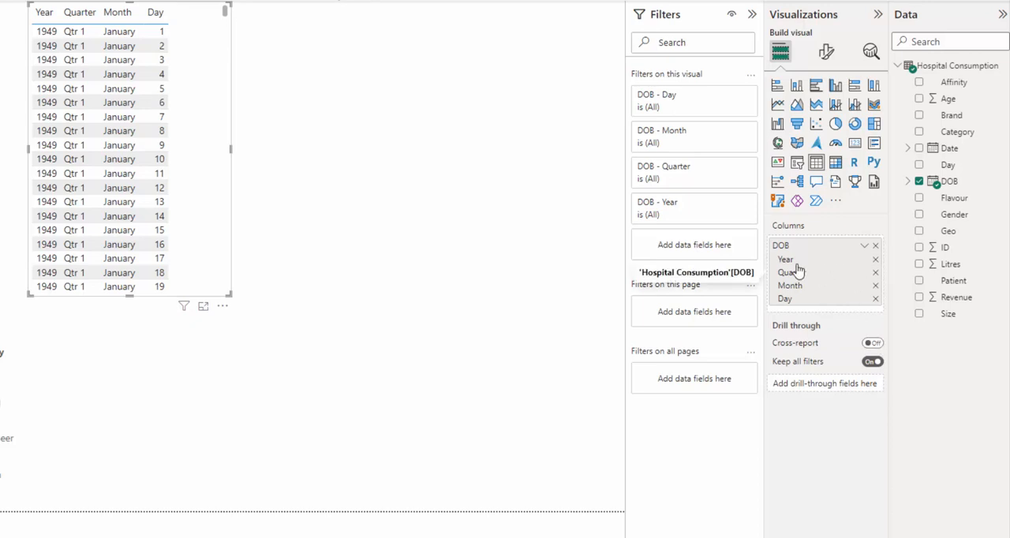
pyautogui.click(875, 272)
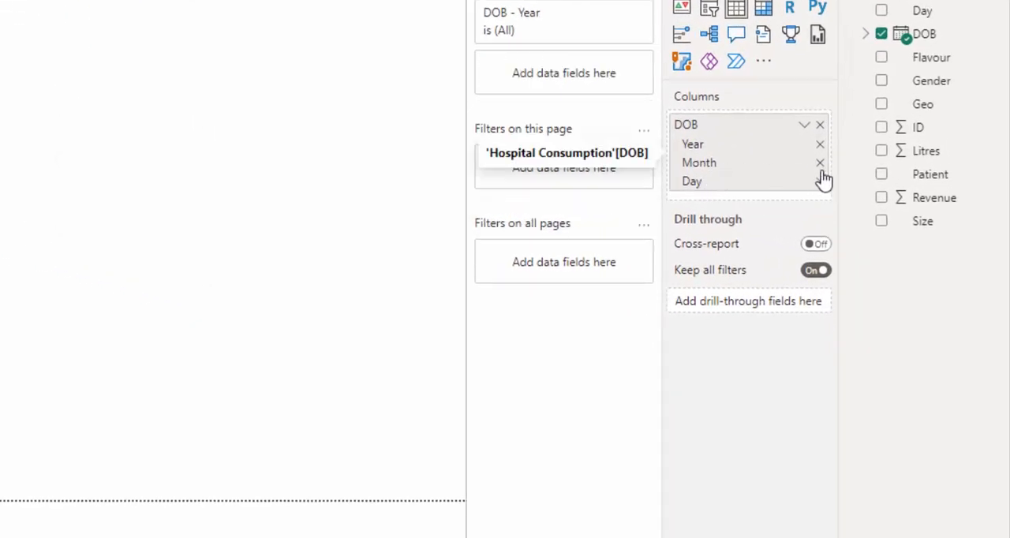
pyautogui.click(820, 162)
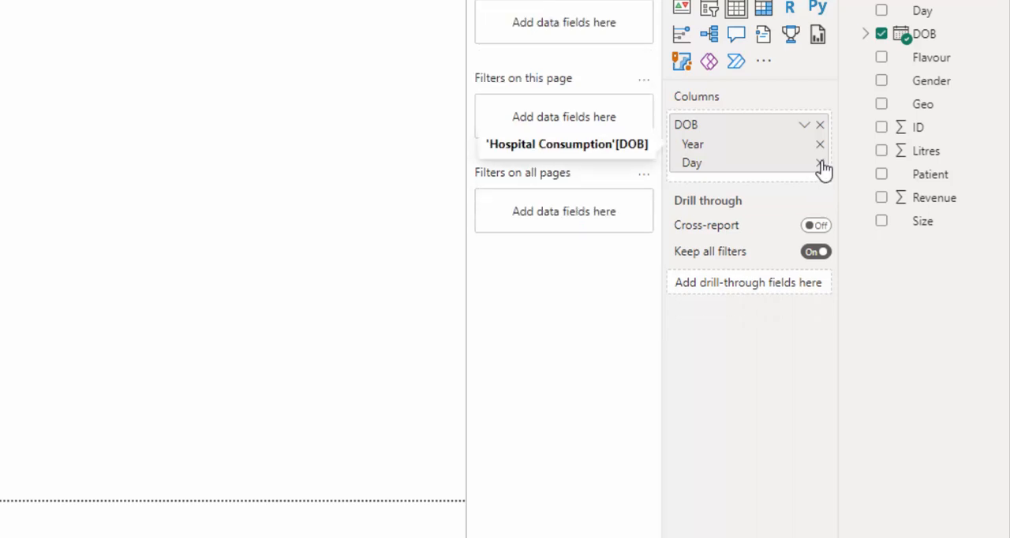
pyautogui.click(821, 166)
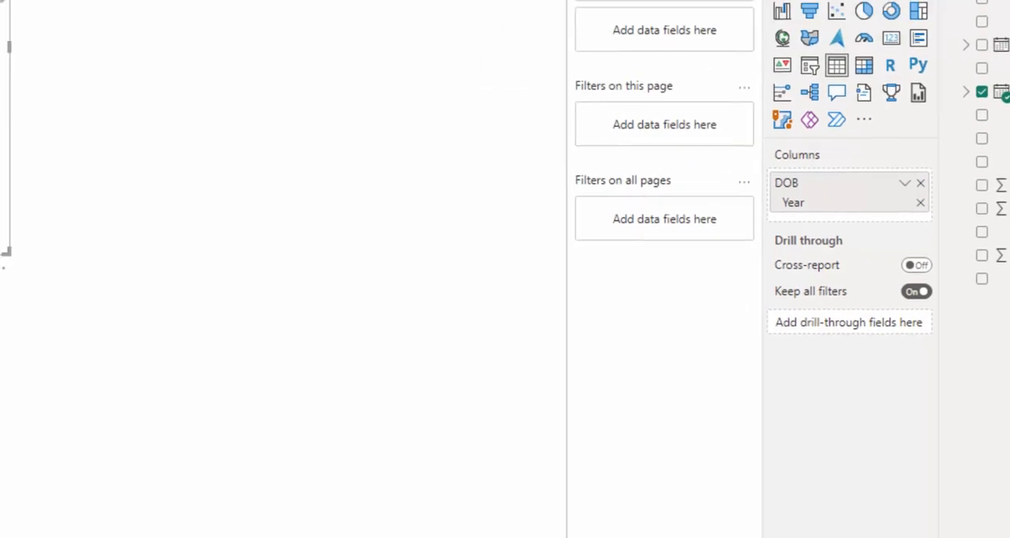
pyautogui.moveTo(332, 193); pyautogui.dragTo(338, 103)
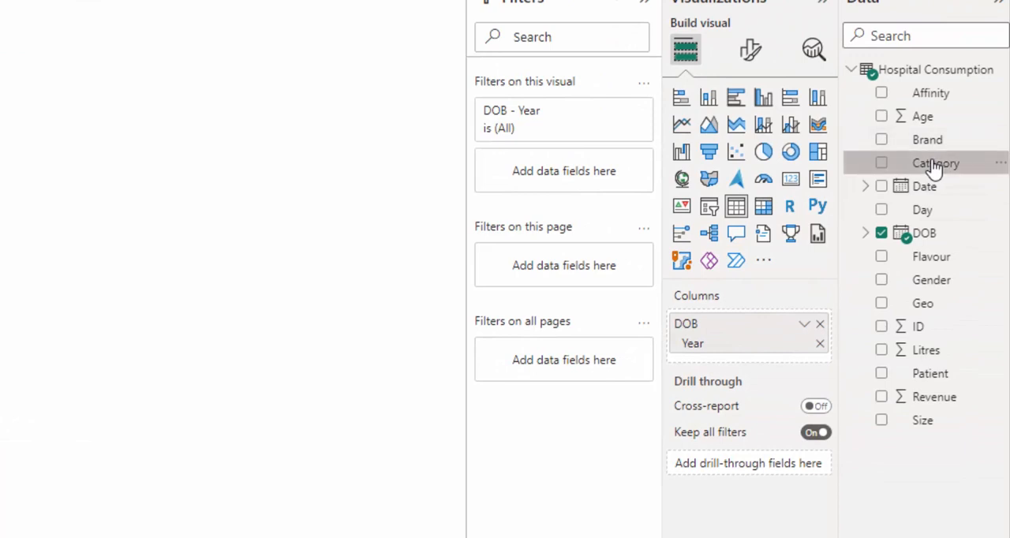
# Add Category and Litres to the DOB year visual and make it a wider line and clustered column chart.
pyautogui.click(880, 165)
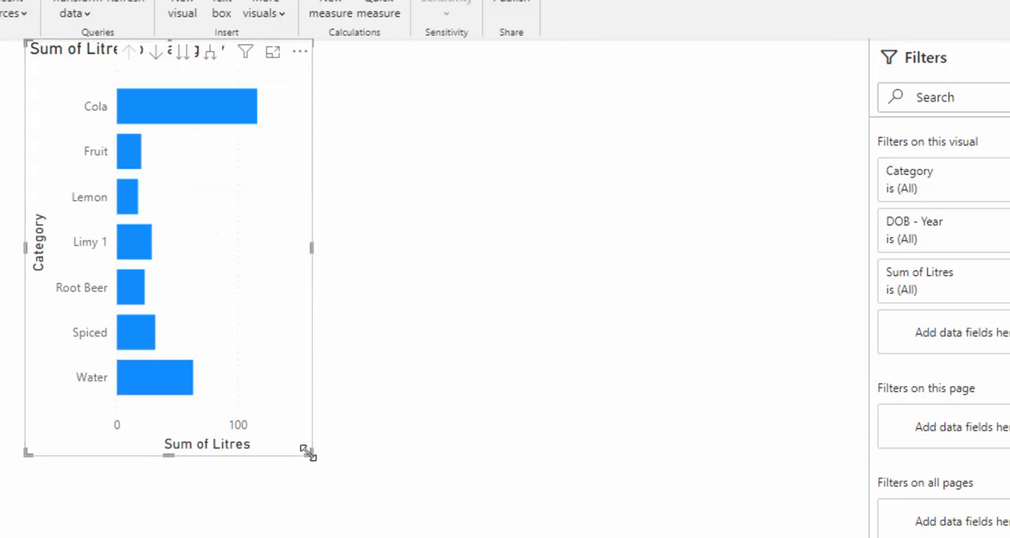
pyautogui.moveTo(309, 454); pyautogui.dragTo(638, 464)
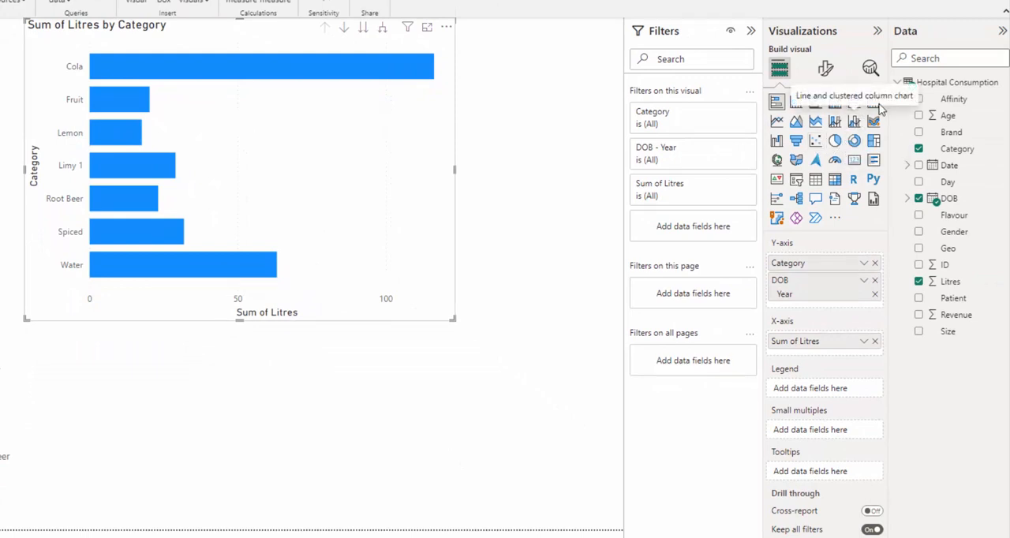
pyautogui.click(857, 122)
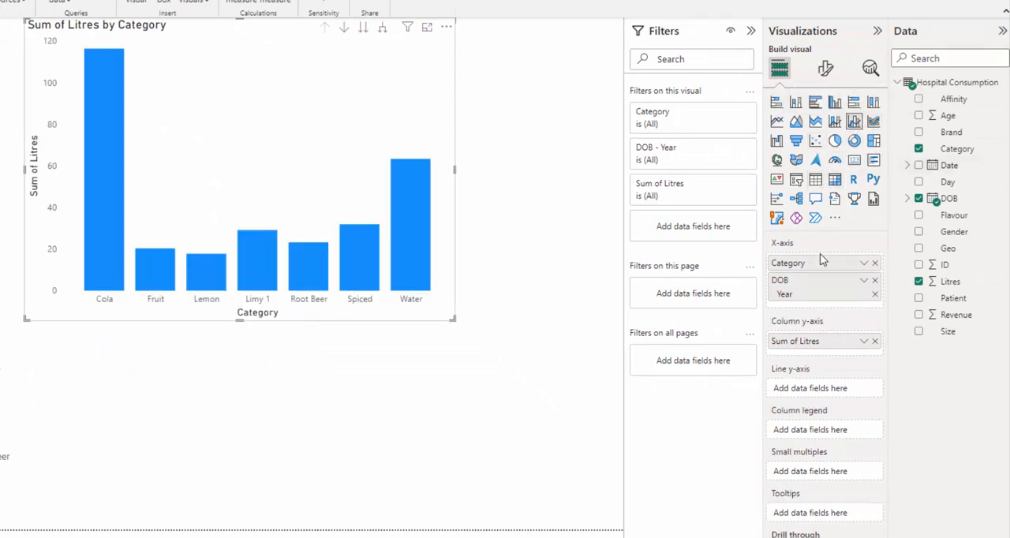
# Remove DOB from the chart's X-axis, add it back with only its Year level, and widen the chart.
pyautogui.rightClick(859, 299)
pyautogui.click(754, 337)
pyautogui.click(918, 199)
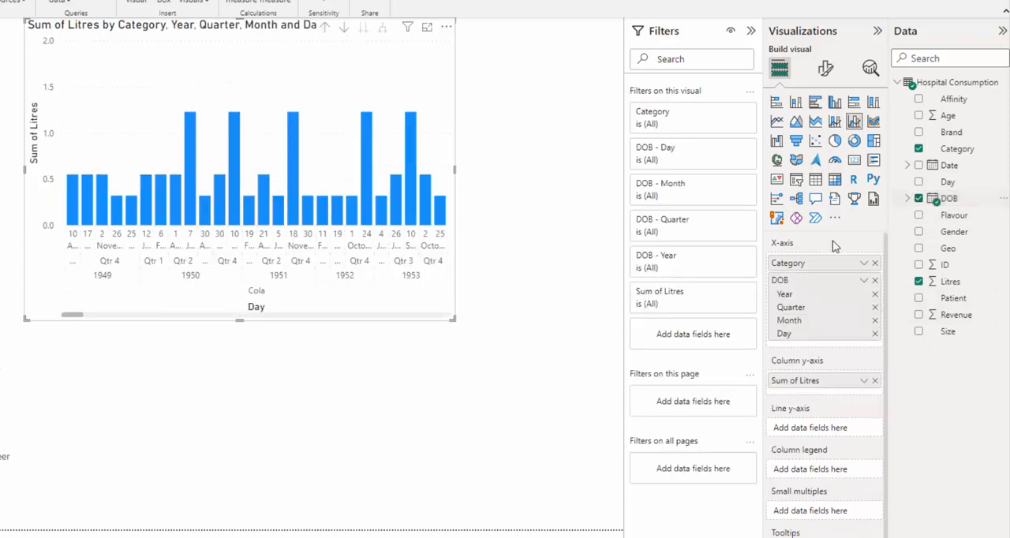
pyautogui.click(875, 307)
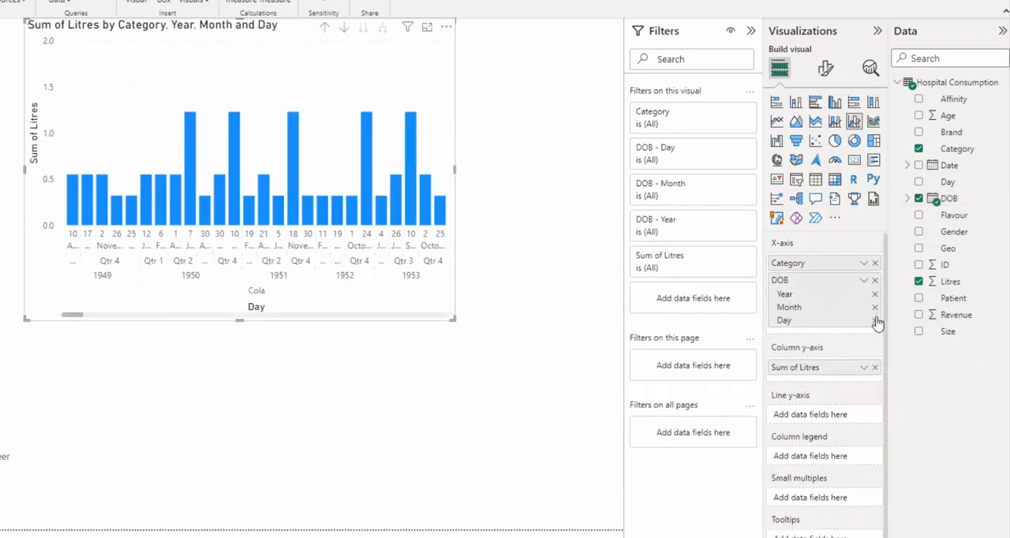
pyautogui.click(875, 307)
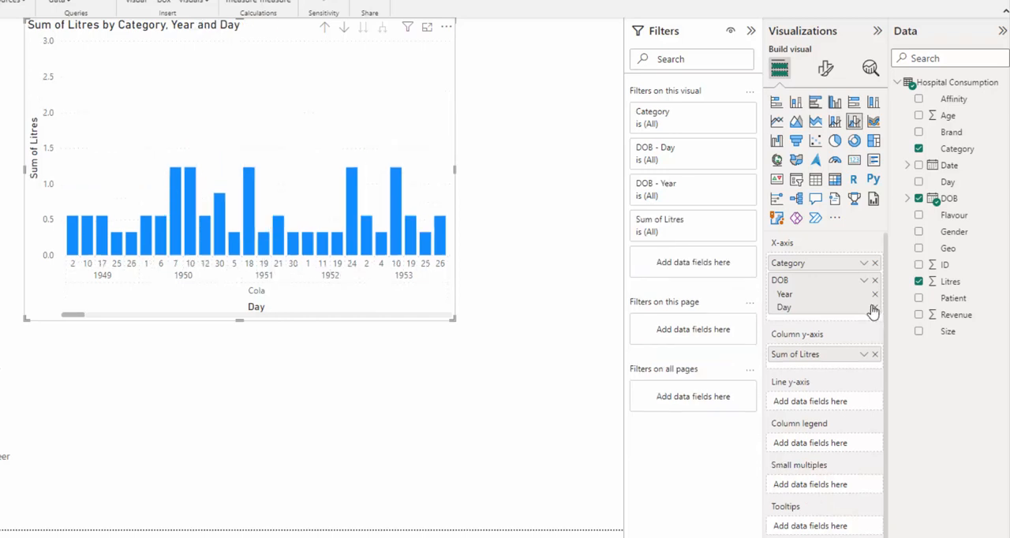
pyautogui.click(875, 307)
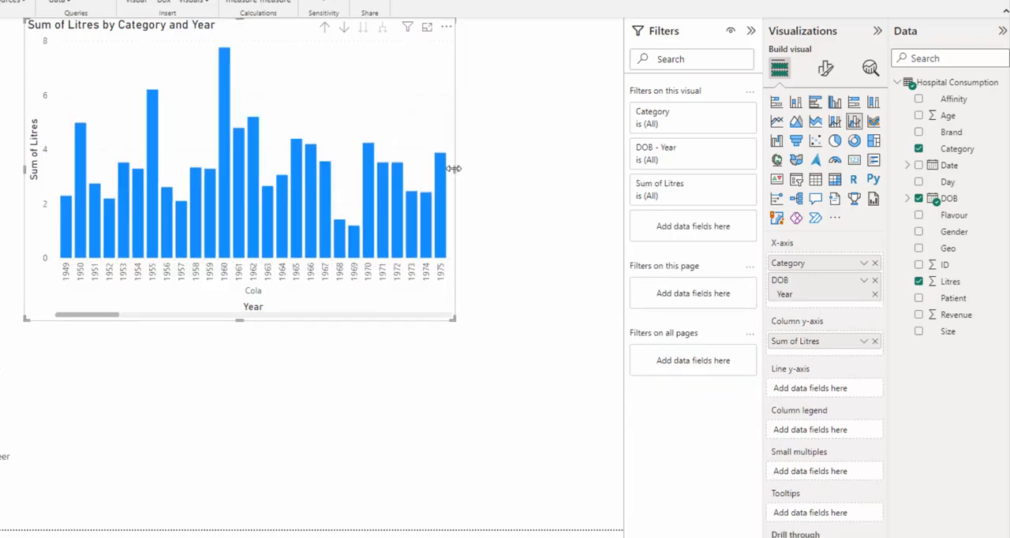
pyautogui.moveTo(513, 172); pyautogui.dragTo(668, 177)
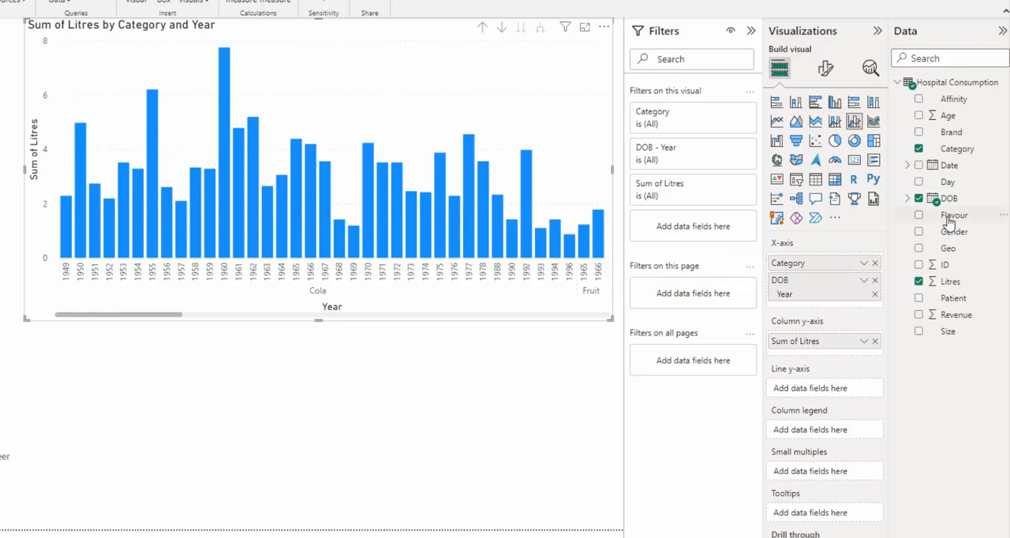
# Take Category off the chart's X-axis and add it as a filter on all pages, leaving no category selected.
pyautogui.click(875, 263)
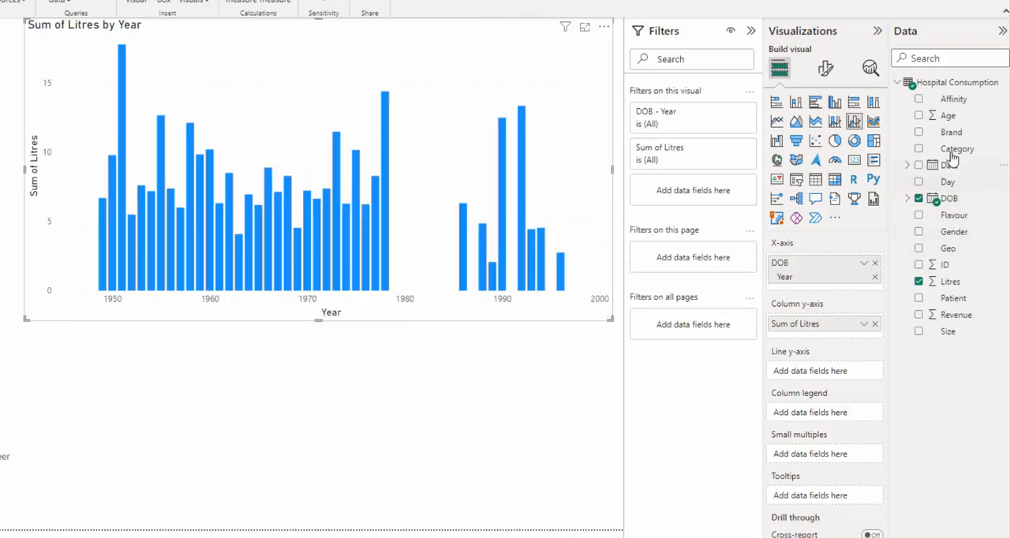
pyautogui.moveTo(958, 151); pyautogui.dragTo(706, 324)
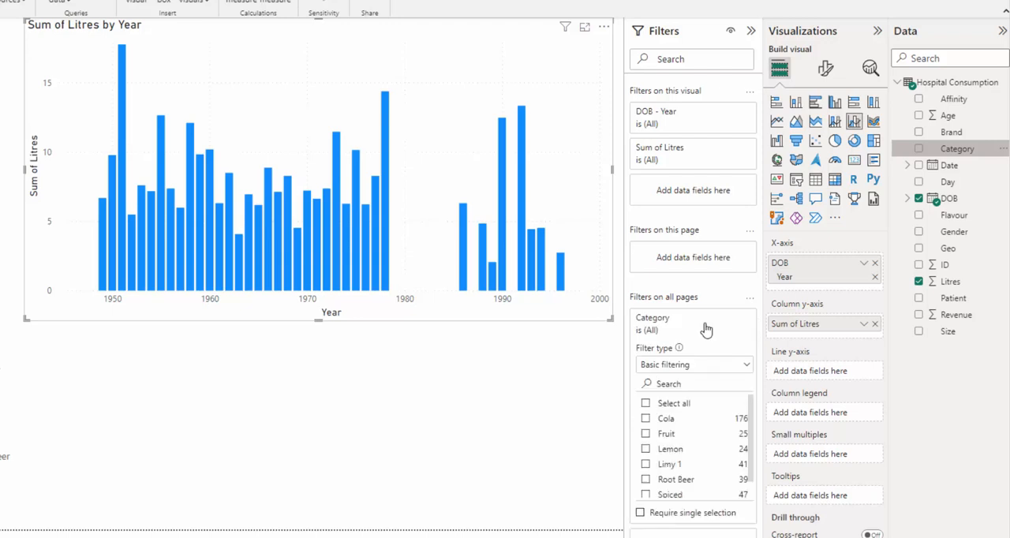
pyautogui.click(647, 419)
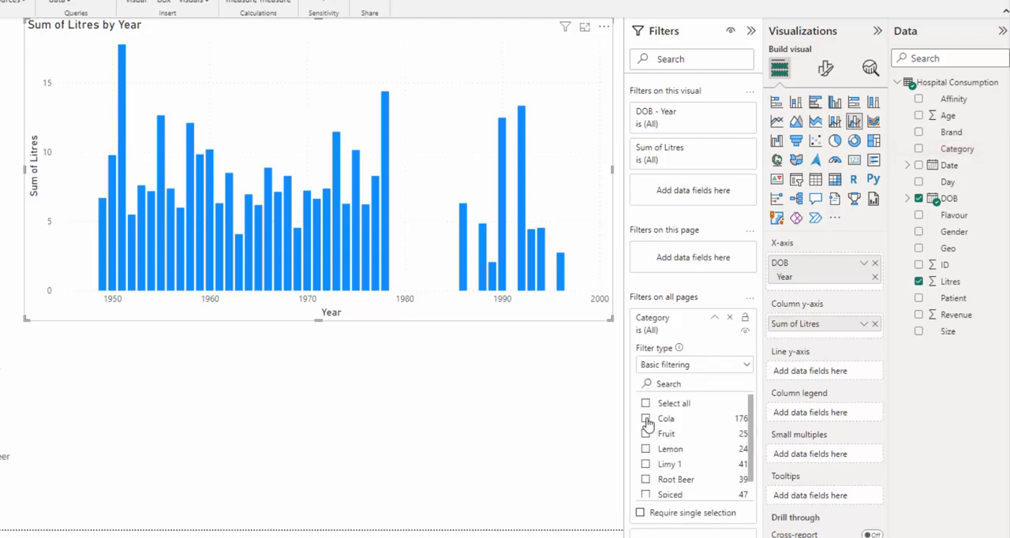
pyautogui.click(646, 419)
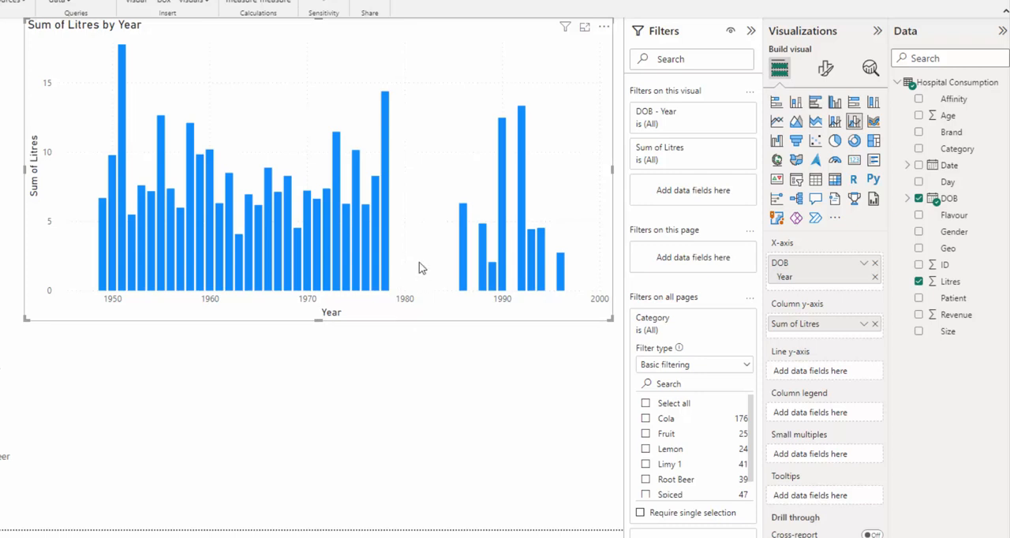
pyautogui.click(482, 393)
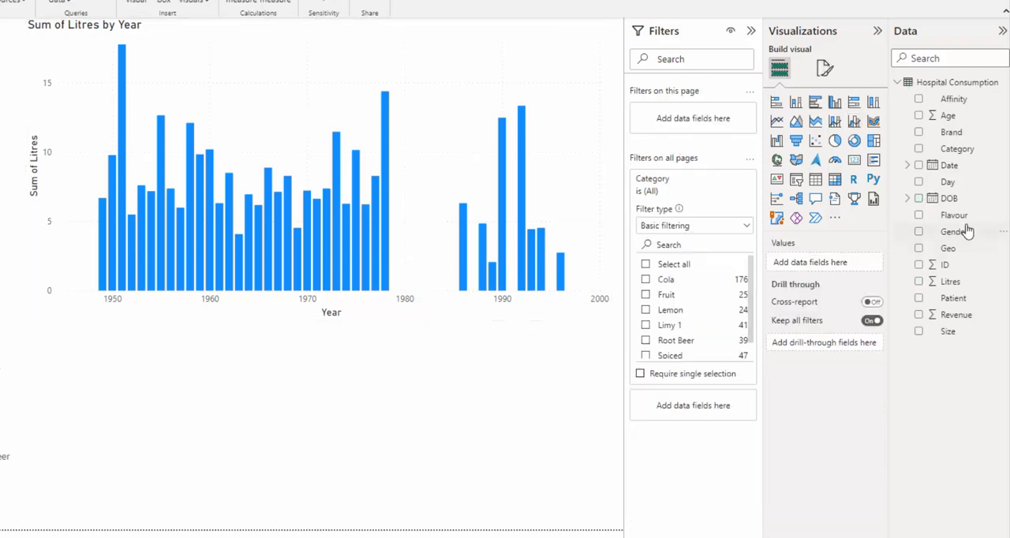
# Create a table visual from Day, Brand and Revenue and check the Revenue summarization options, keeping Sum.
pyautogui.click(918, 181)
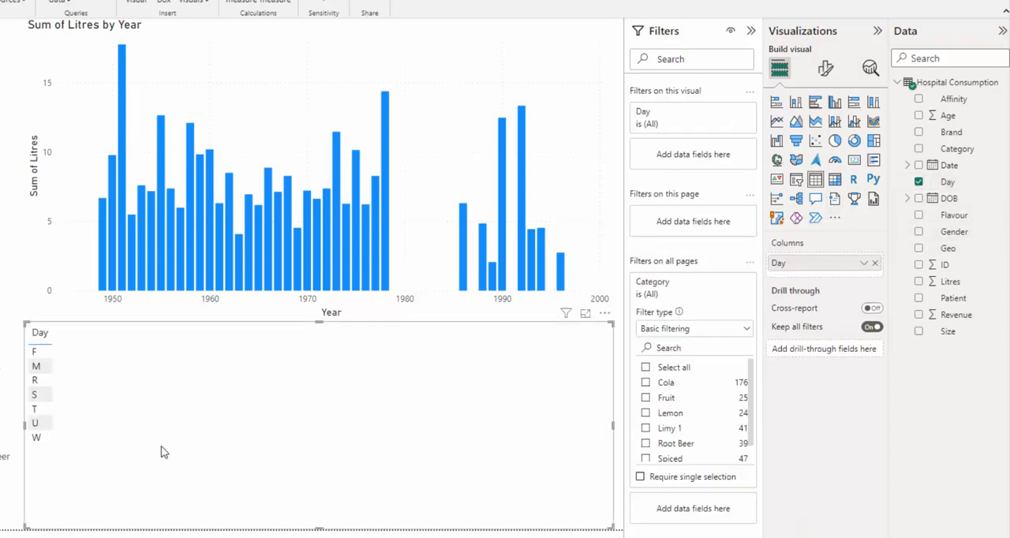
pyautogui.click(919, 133)
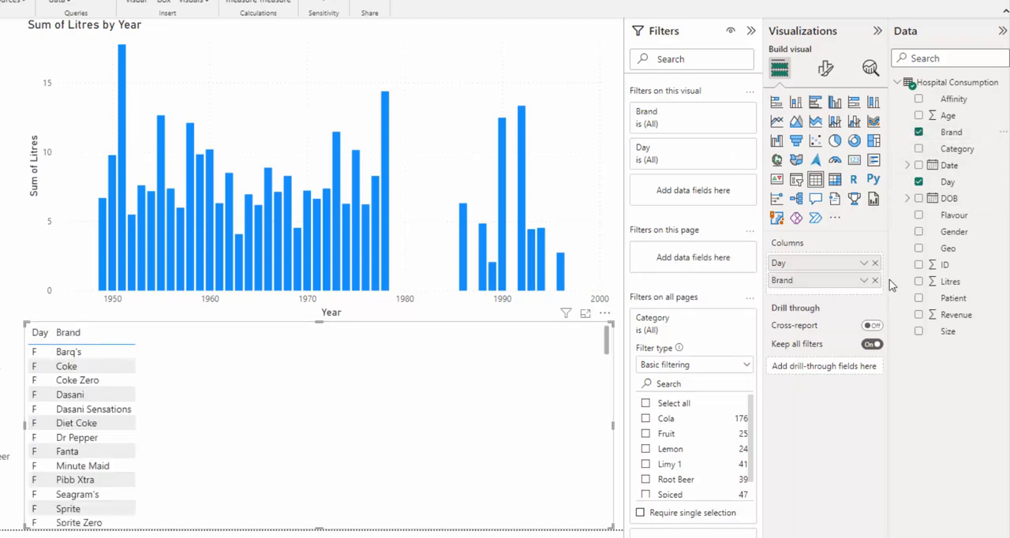
pyautogui.click(919, 315)
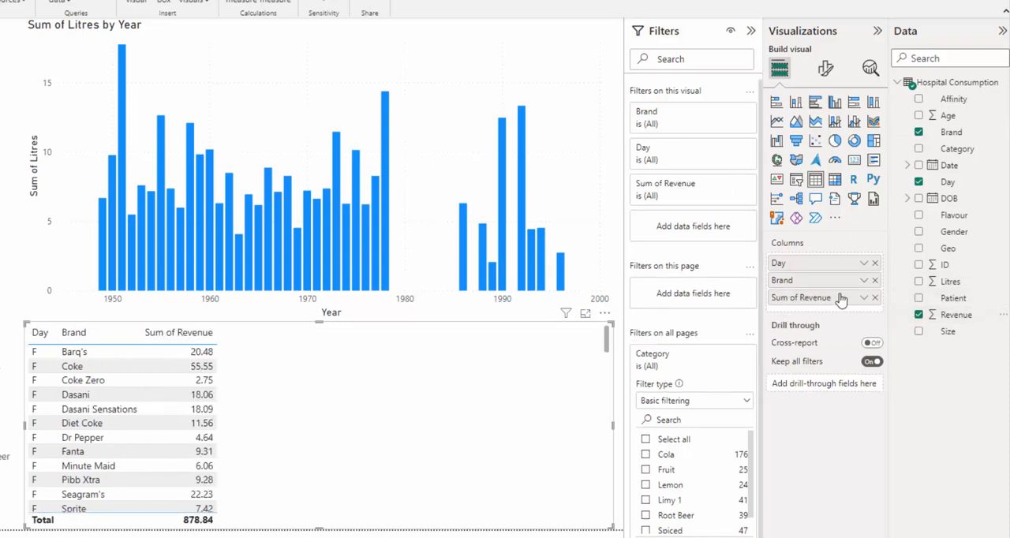
pyautogui.click(866, 304)
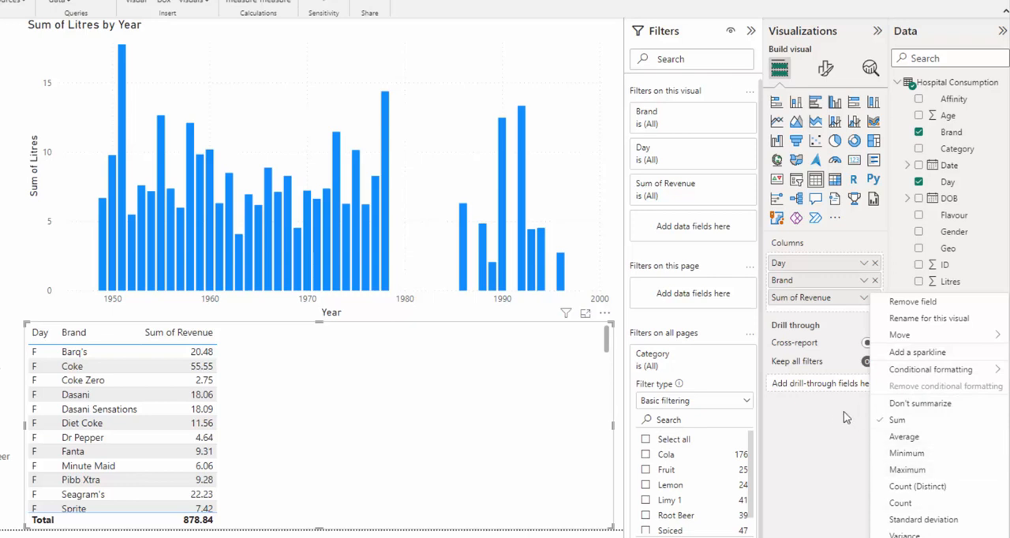
pyautogui.click(812, 427)
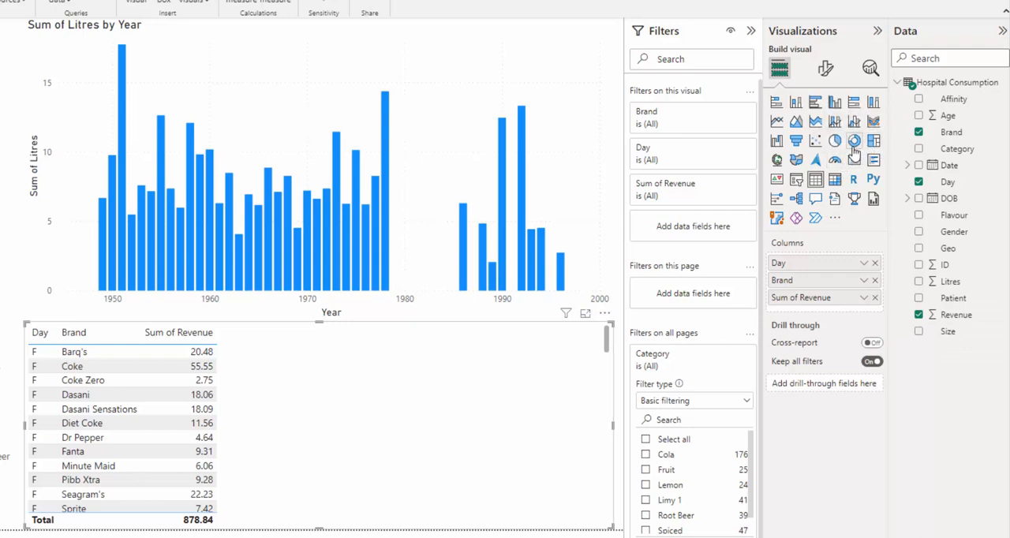
# Turn the revenue table into a donut chart of Revenue by Day without Brand, trying Litres as its details and removing it.
pyautogui.click(876, 281)
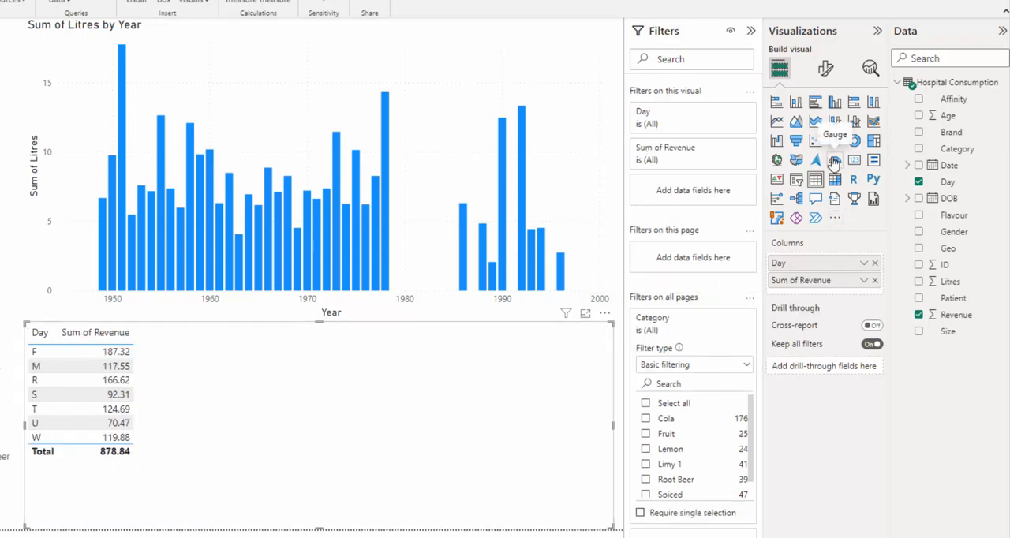
pyautogui.click(856, 140)
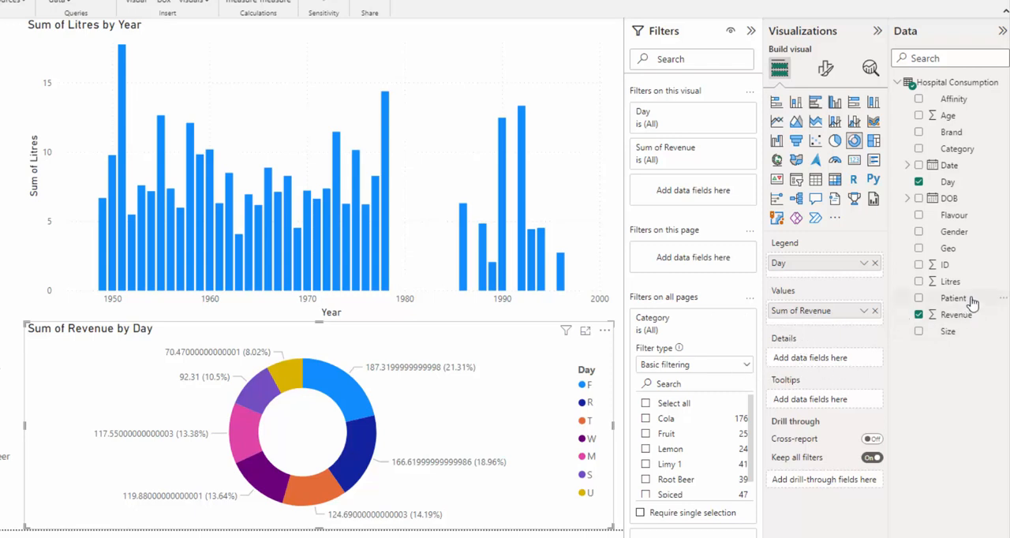
pyautogui.moveTo(952, 286); pyautogui.dragTo(830, 363)
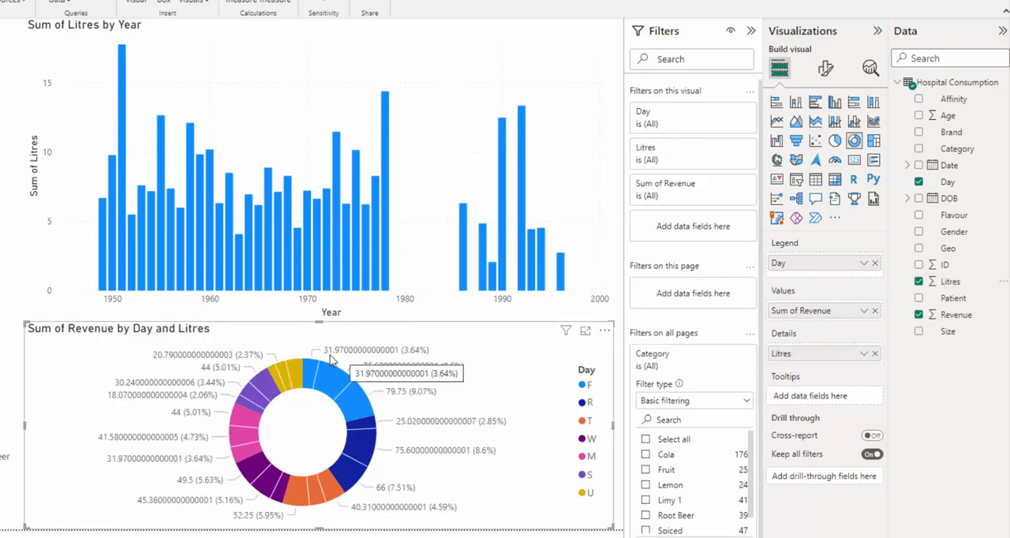
pyautogui.click(875, 354)
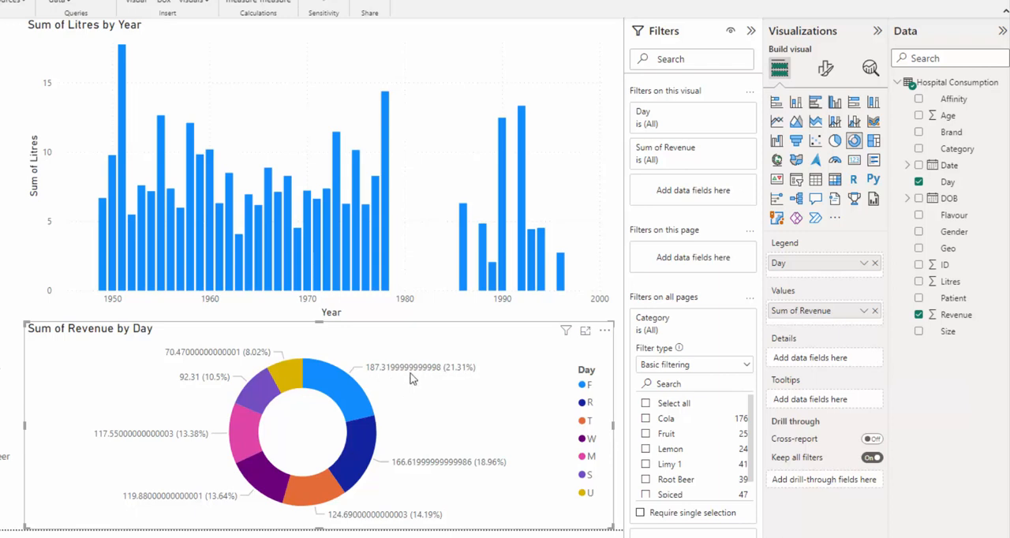
# Set the label contents of the donut chart's detail labels to Percent of total, after trying Category.
pyautogui.moveTo(412, 377)
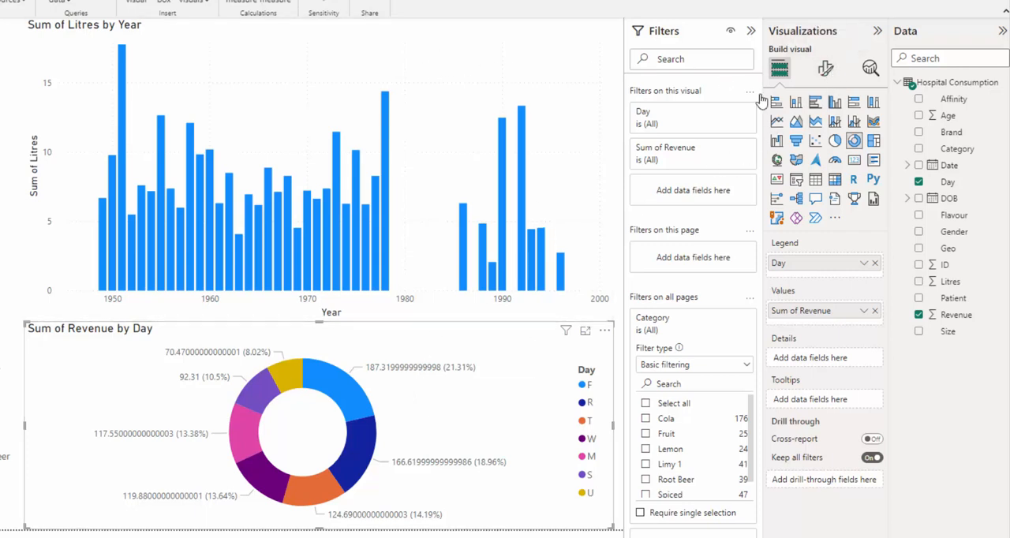
pyautogui.click(824, 71)
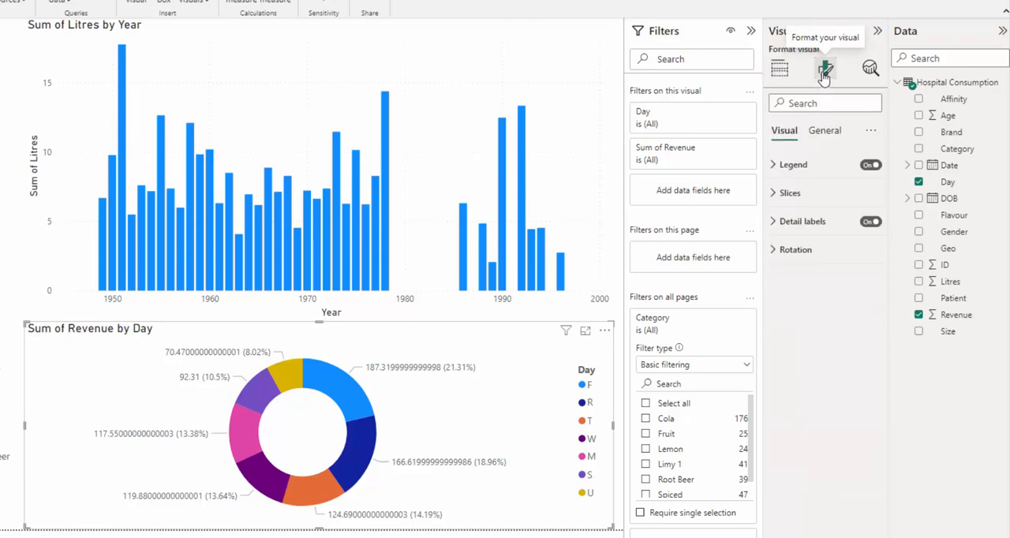
pyautogui.click(777, 167)
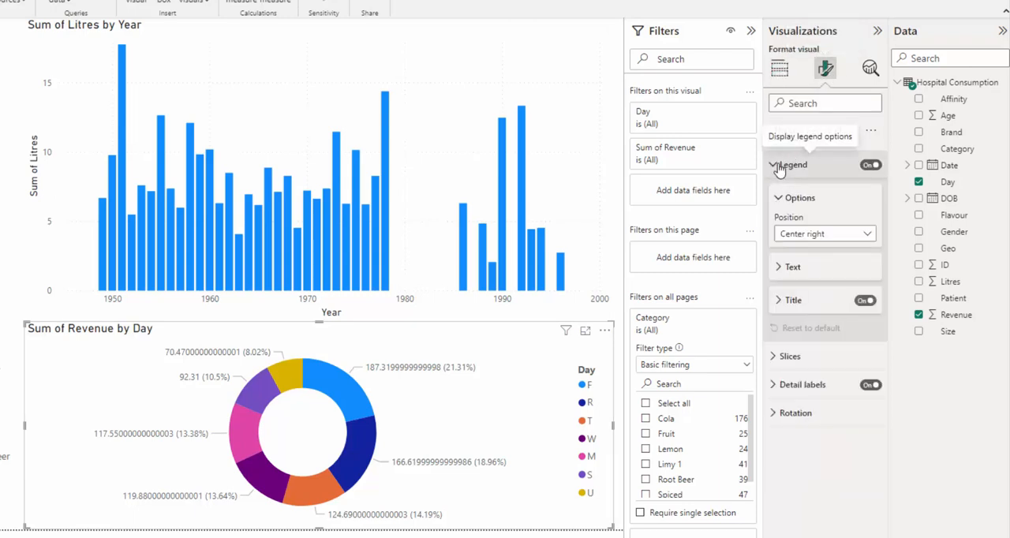
pyautogui.click(778, 168)
pyautogui.click(777, 222)
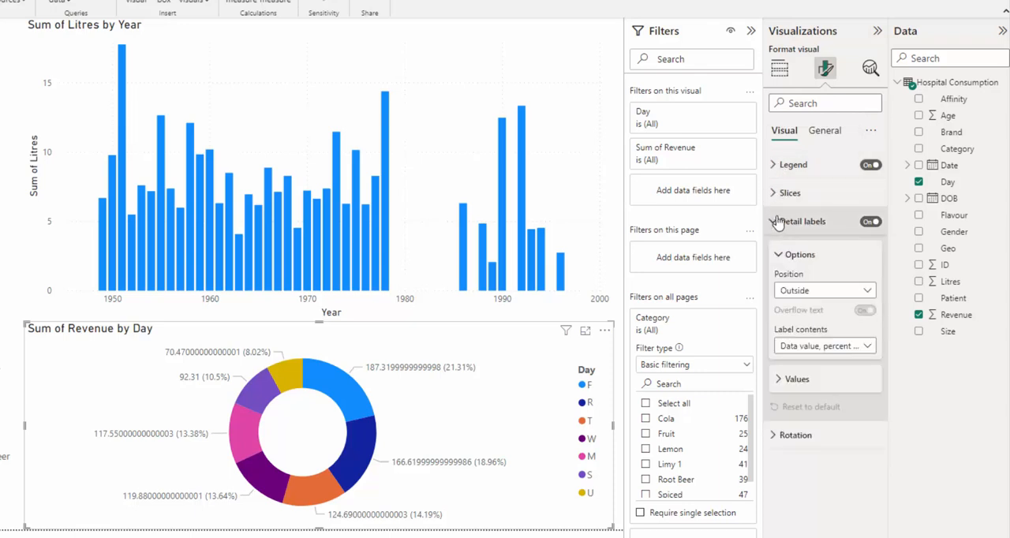
pyautogui.click(818, 350)
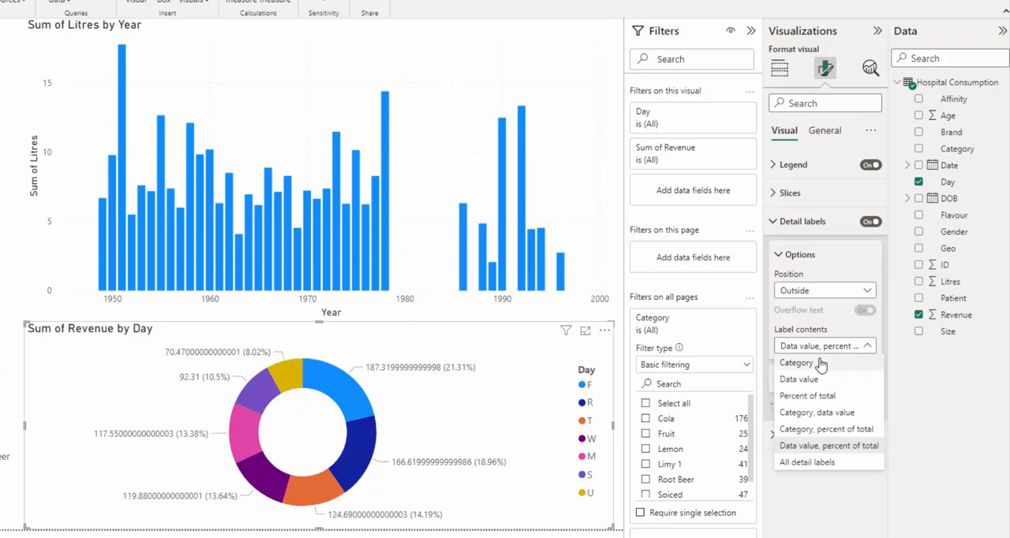
pyautogui.click(821, 363)
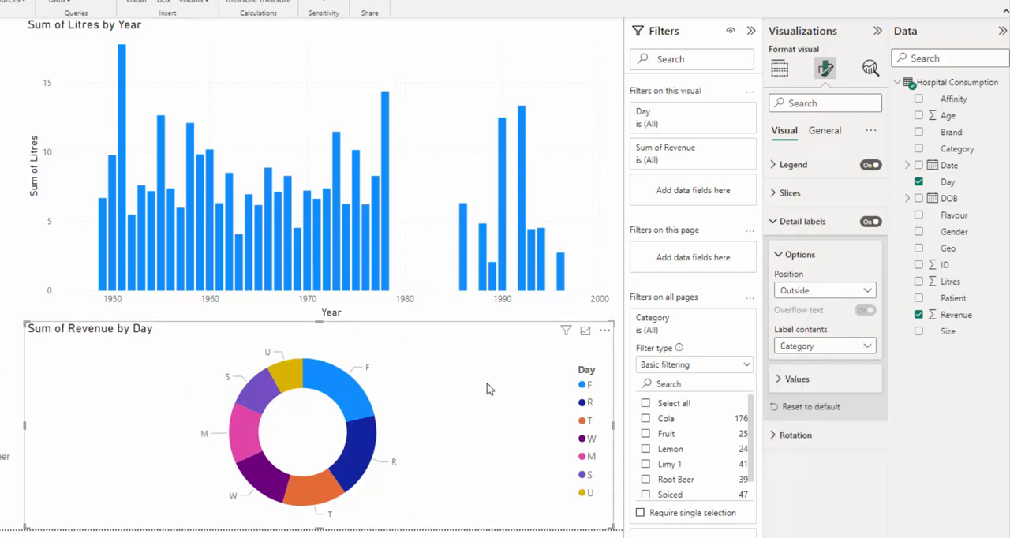
pyautogui.click(797, 355)
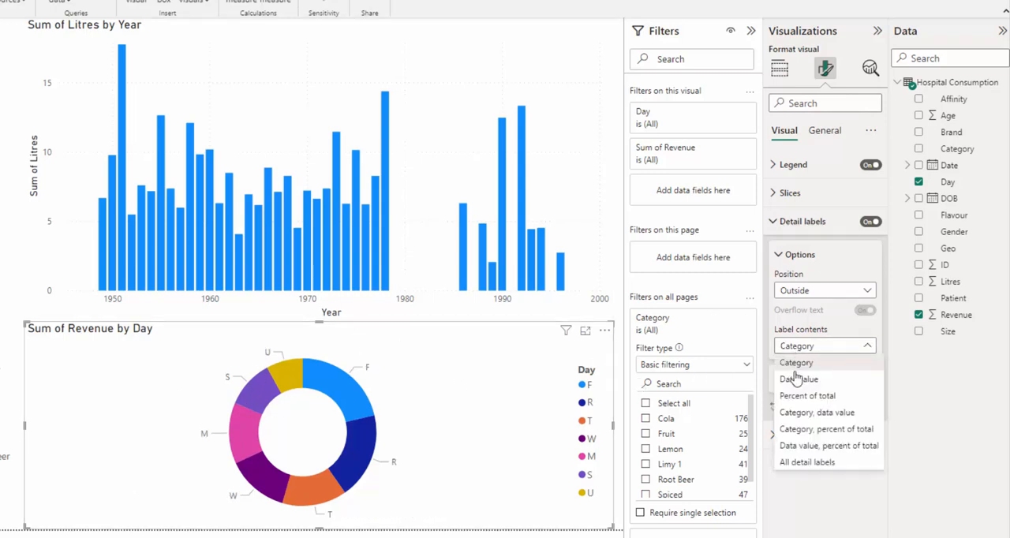
pyautogui.click(795, 397)
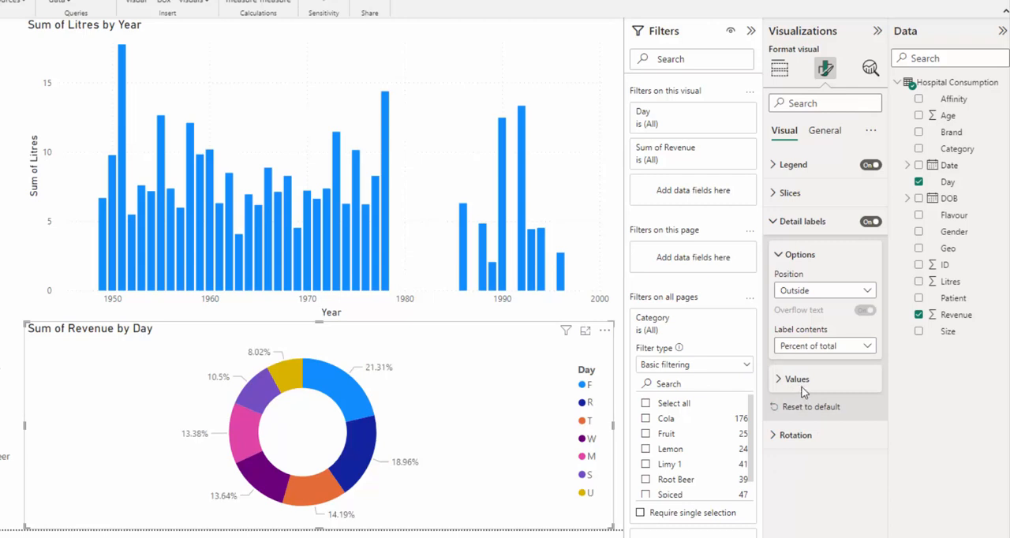
pyautogui.click(825, 132)
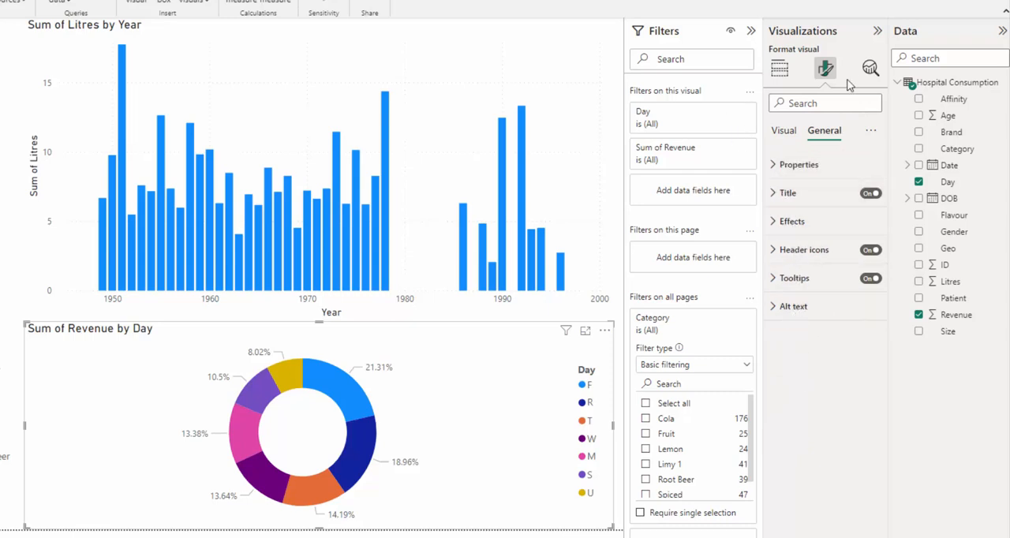
pyautogui.click(780, 69)
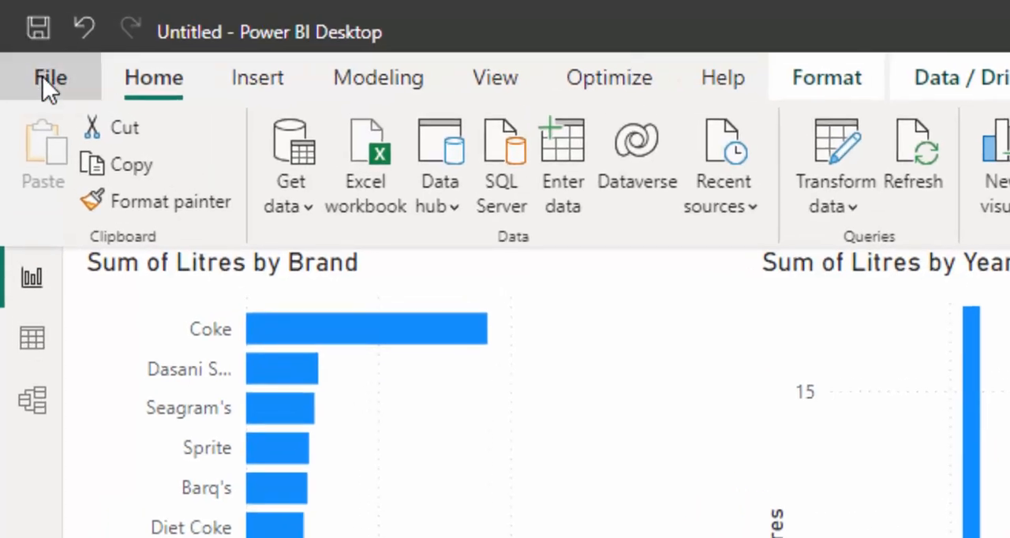
# Save the report as A in the Downloads folder.
pyautogui.click(33, 53)
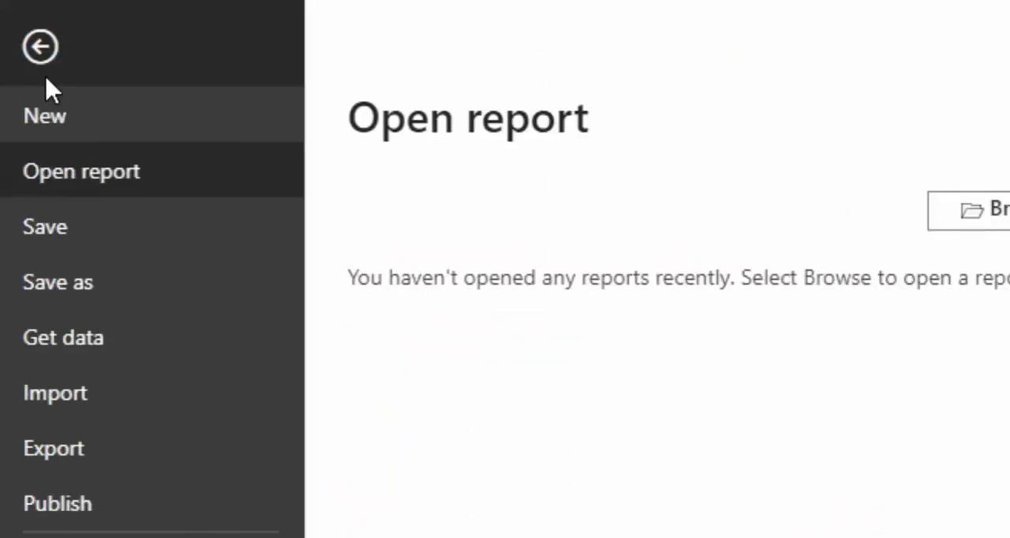
pyautogui.click(96, 282)
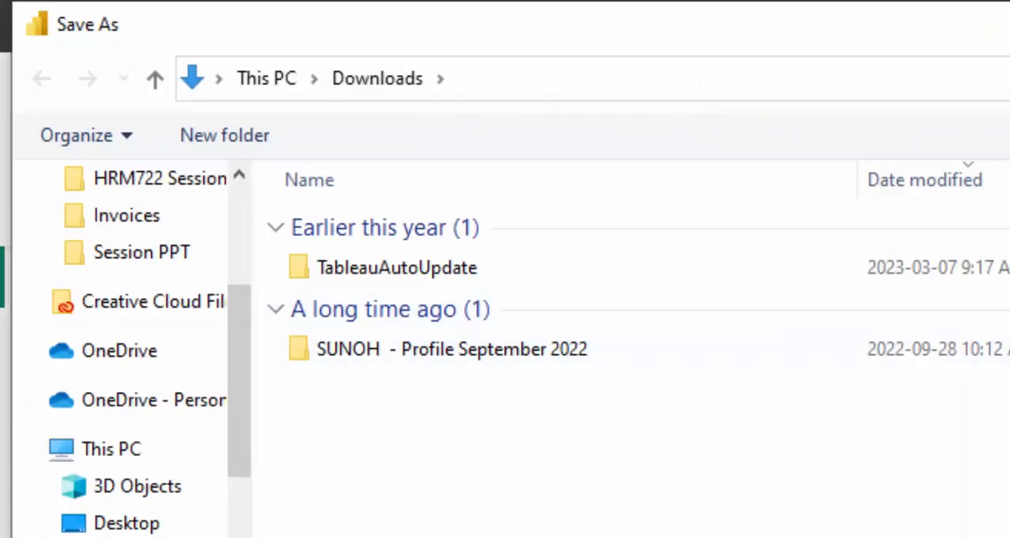
pyautogui.press('Return')
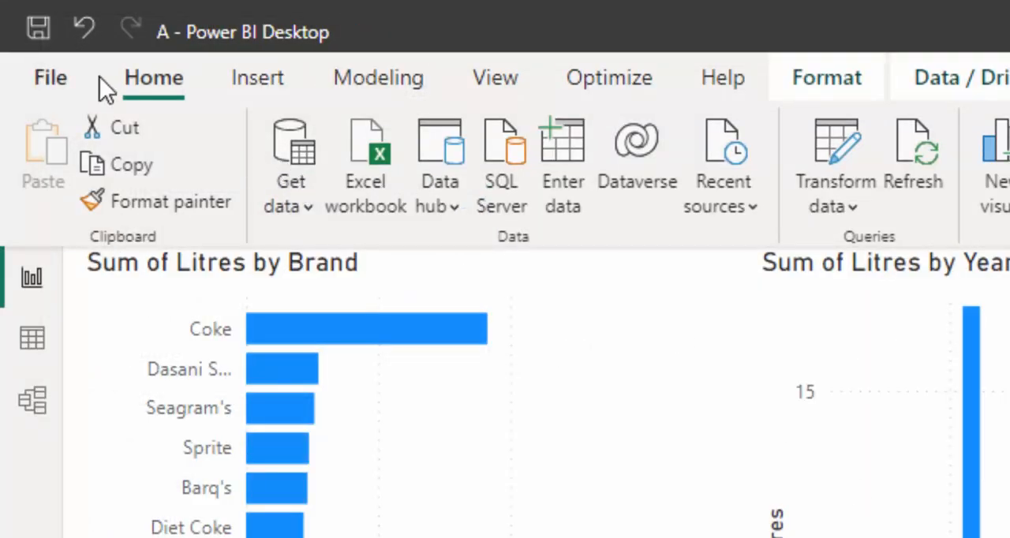
# Publish the report to My workspace in Power BI, signing in with the account's email address.
pyautogui.click(57, 75)
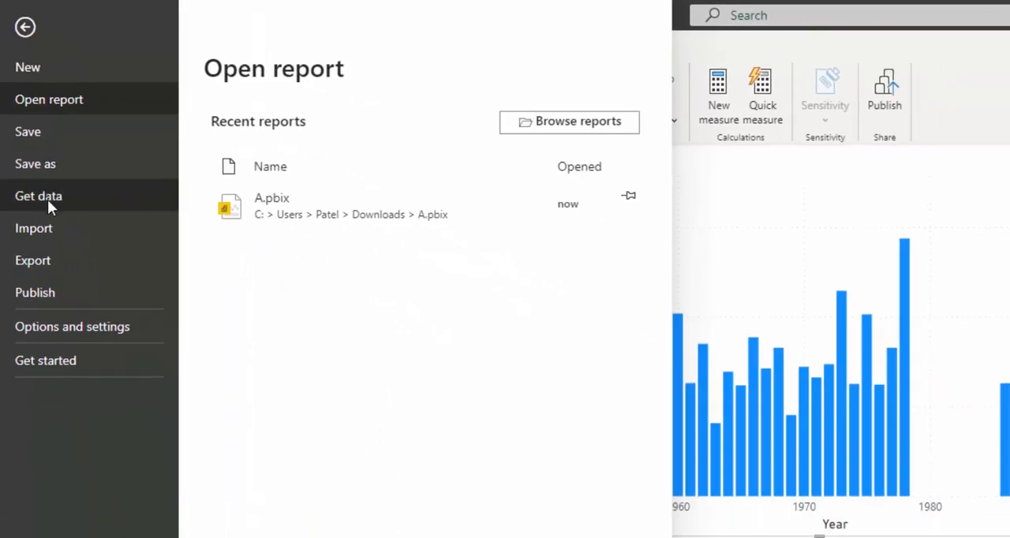
pyautogui.click(76, 298)
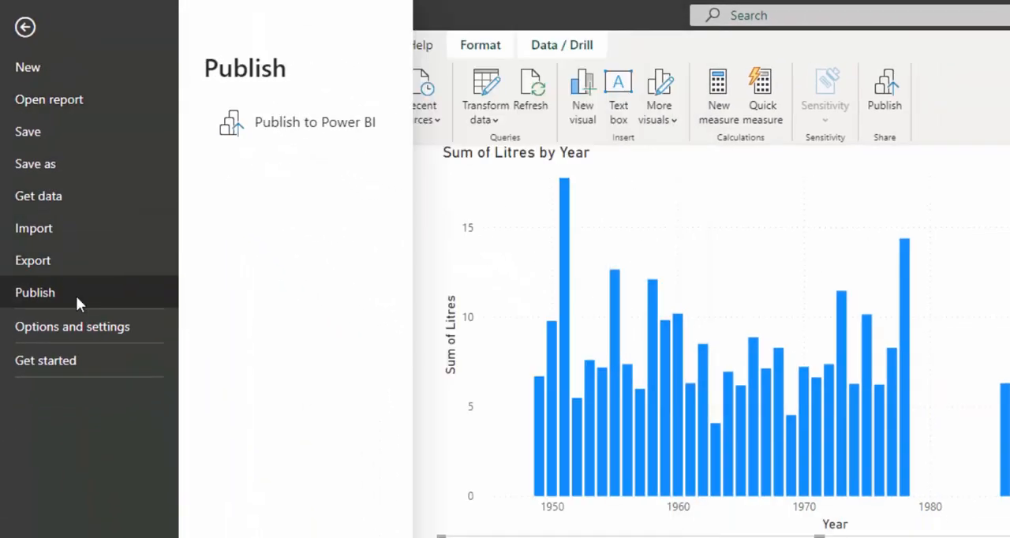
pyautogui.click(307, 136)
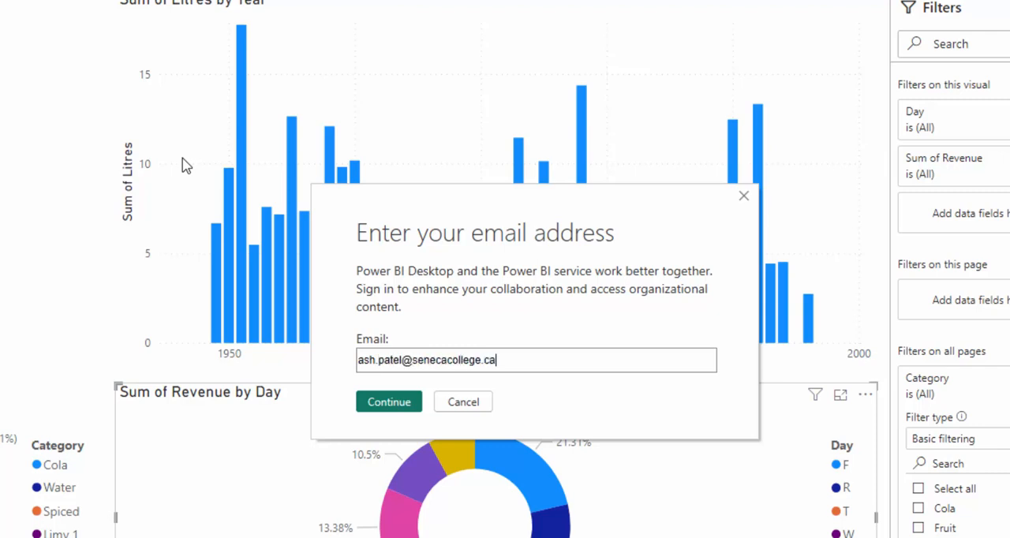
pyautogui.click(386, 403)
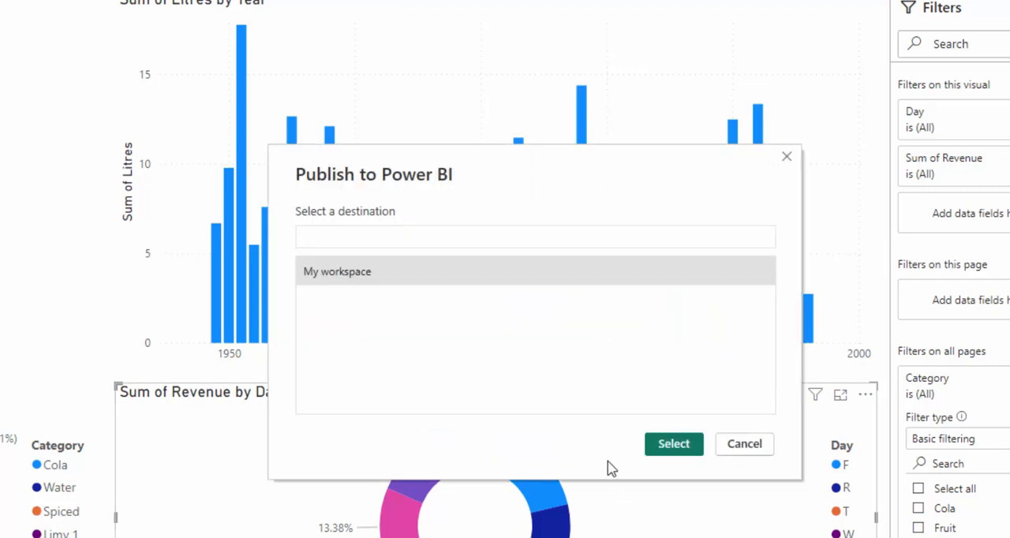
pyautogui.click(439, 281)
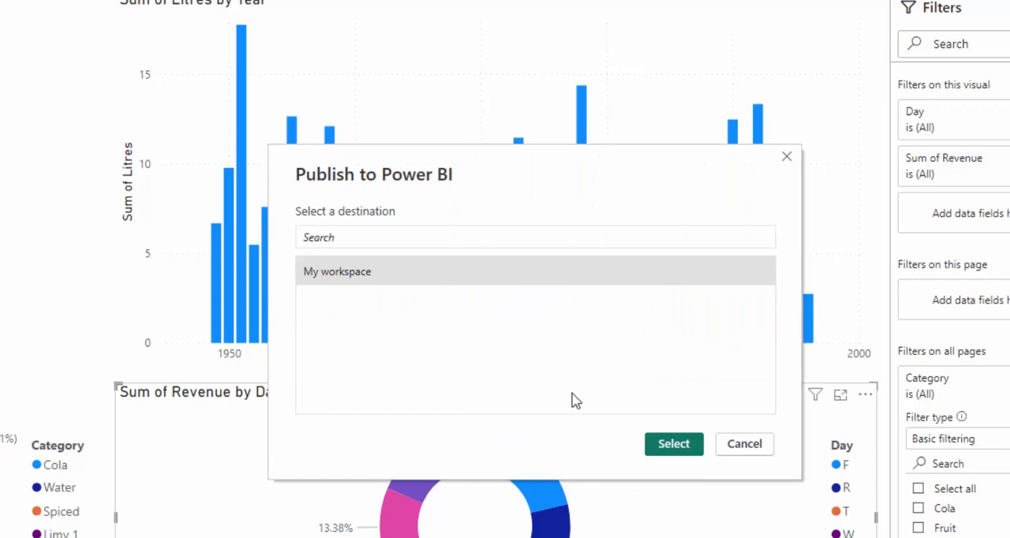
pyautogui.click(672, 444)
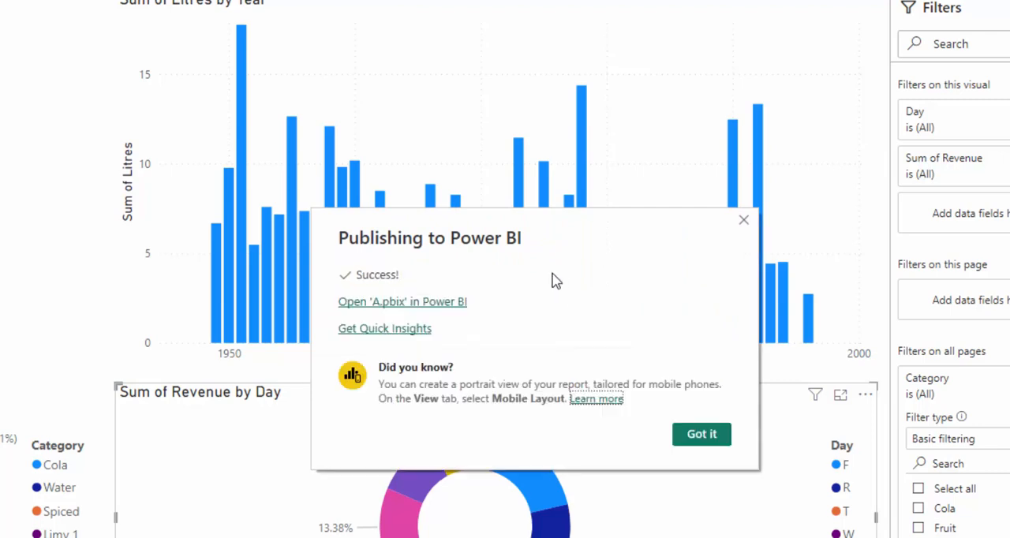
# Open the published report in the Power BI service and cross-highlight its visuals by the Fanta, Pibb Xtra and Coke brand bars.
pyautogui.click(407, 307)
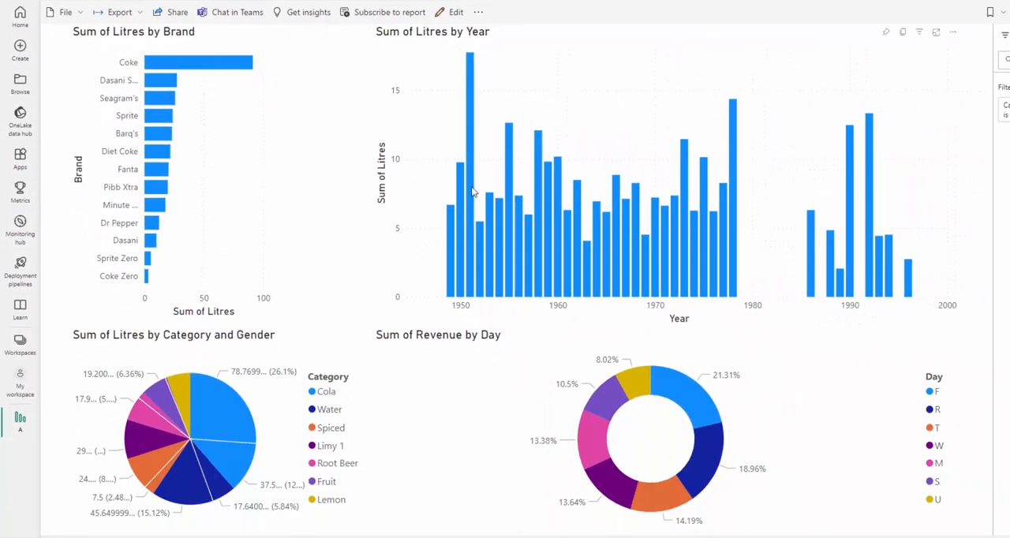
pyautogui.click(154, 173)
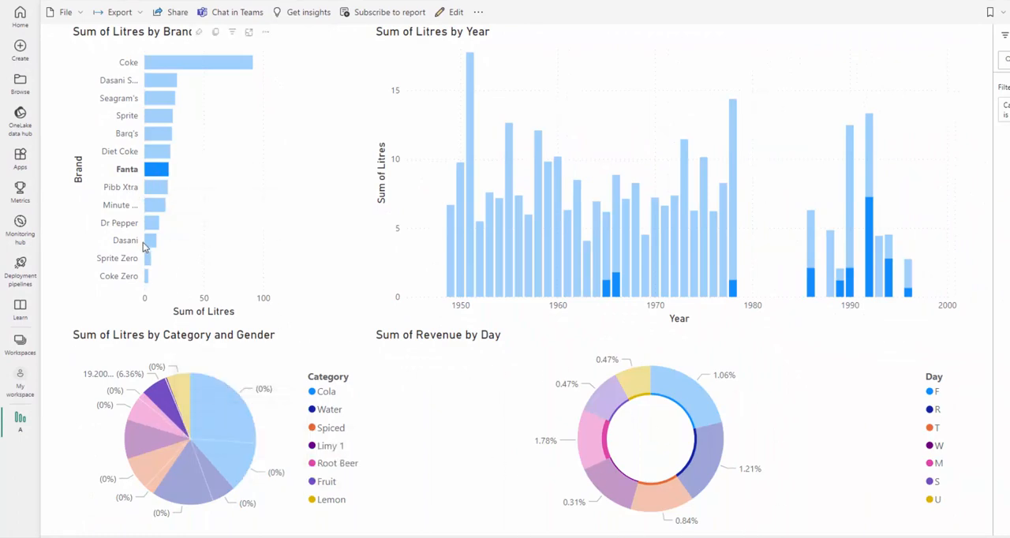
pyautogui.click(156, 189)
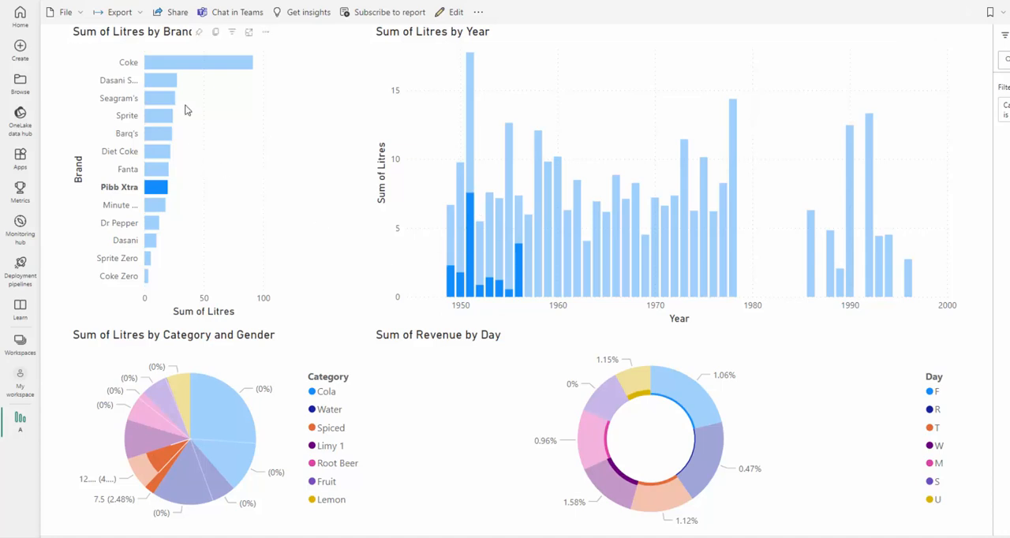
pyautogui.click(181, 69)
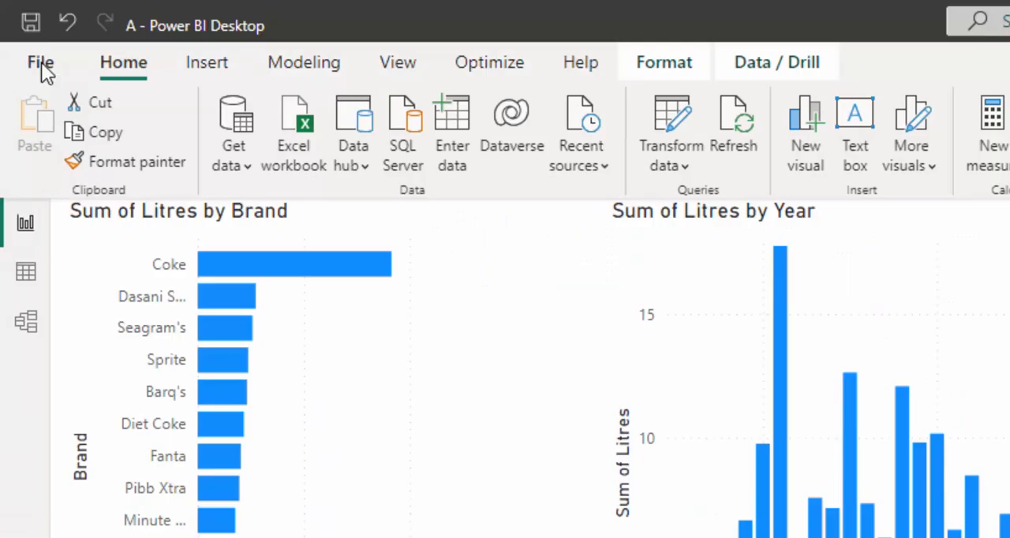
# Back in Power BI Desktop, check which export formats are offered for the report, without exporting it.
pyautogui.click(41, 62)
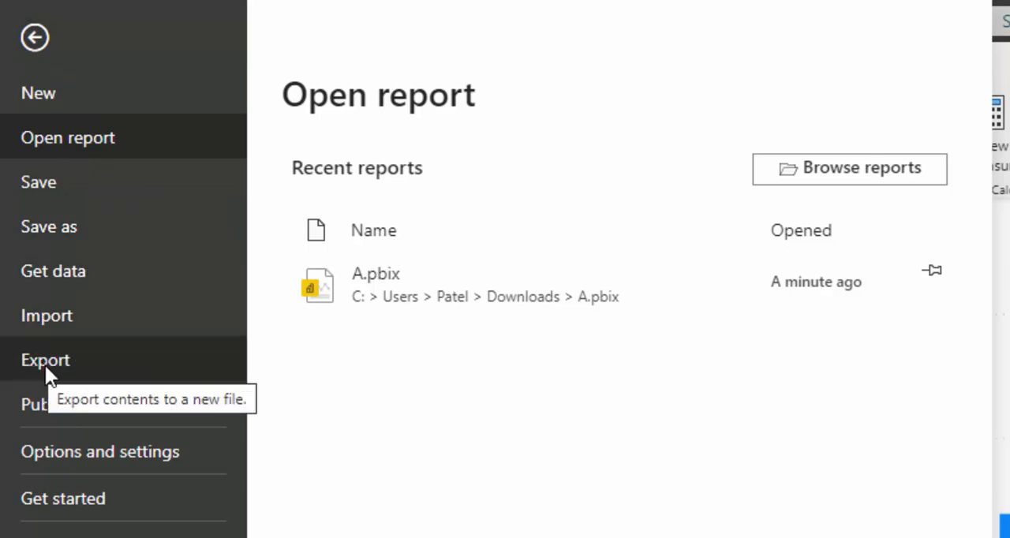
pyautogui.click(45, 364)
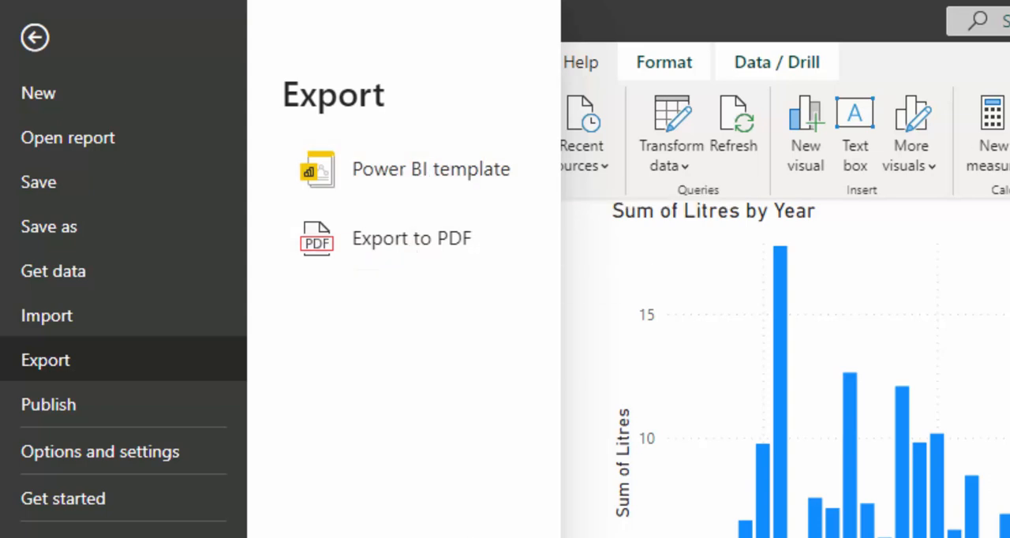
pyautogui.press('Escape')
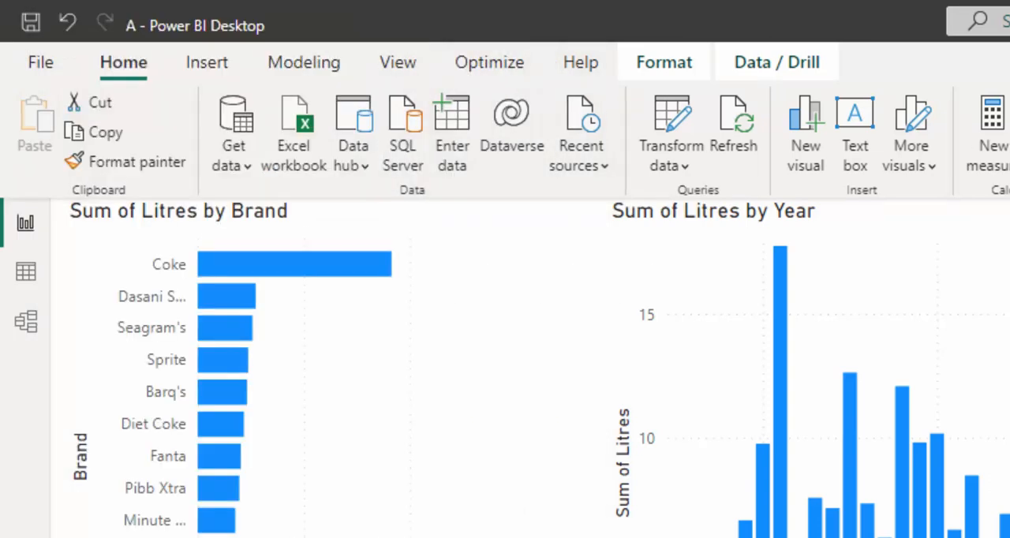